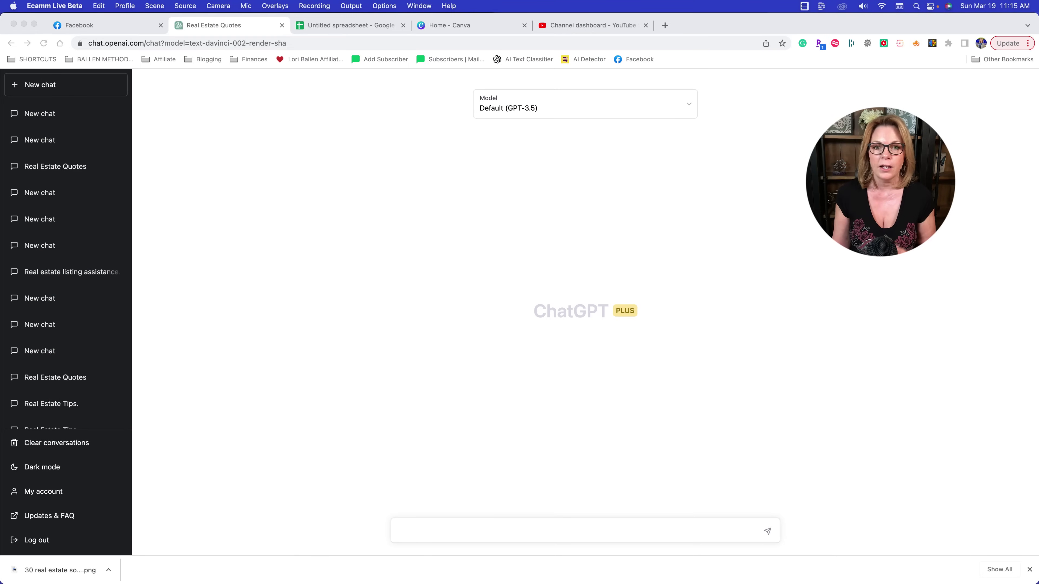
Step: Bring Chrome forward and open ChatGPT's model list to compare Default, Legacy and GPT-4
click(538, 410)
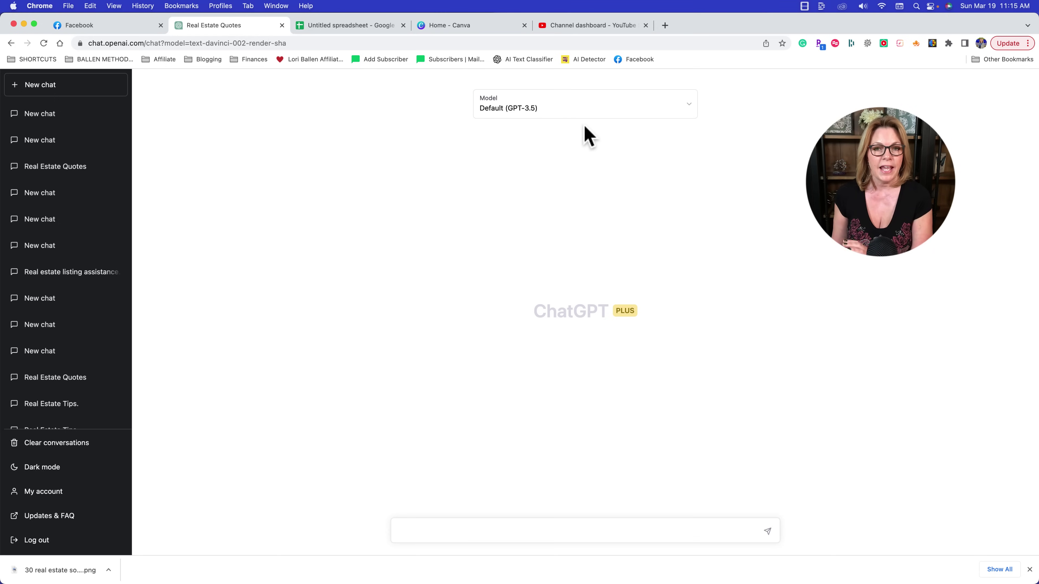
click(581, 108)
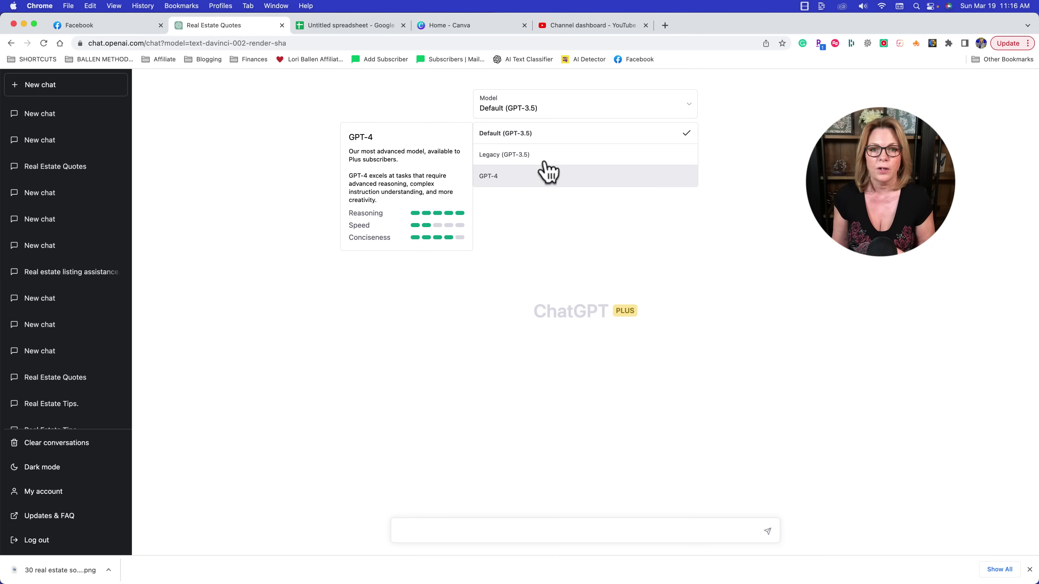
Step: Keep Default (GPT-3.5) as the chat model and place the cursor in the message box
click(541, 134)
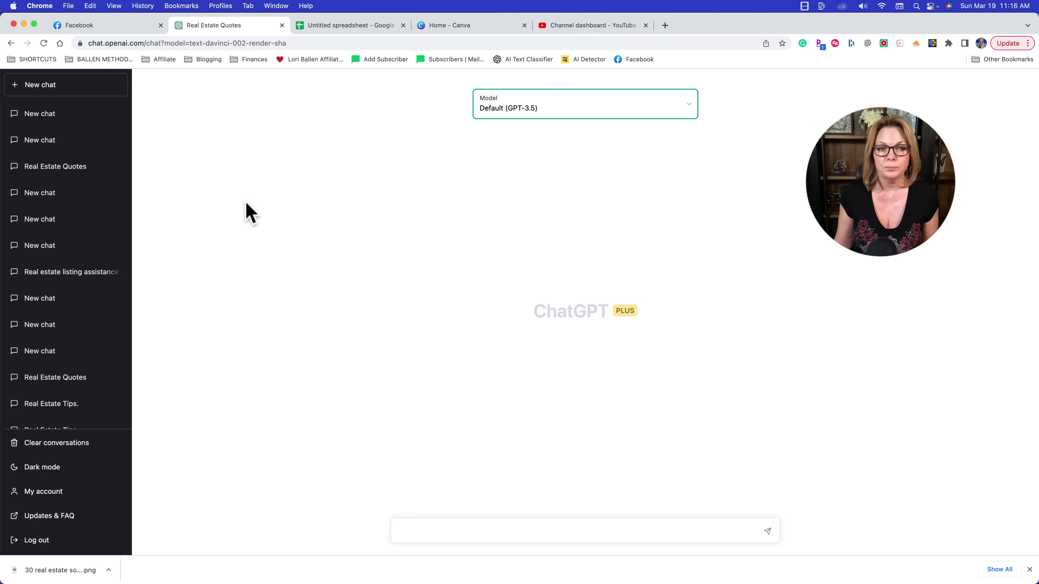
click(512, 530)
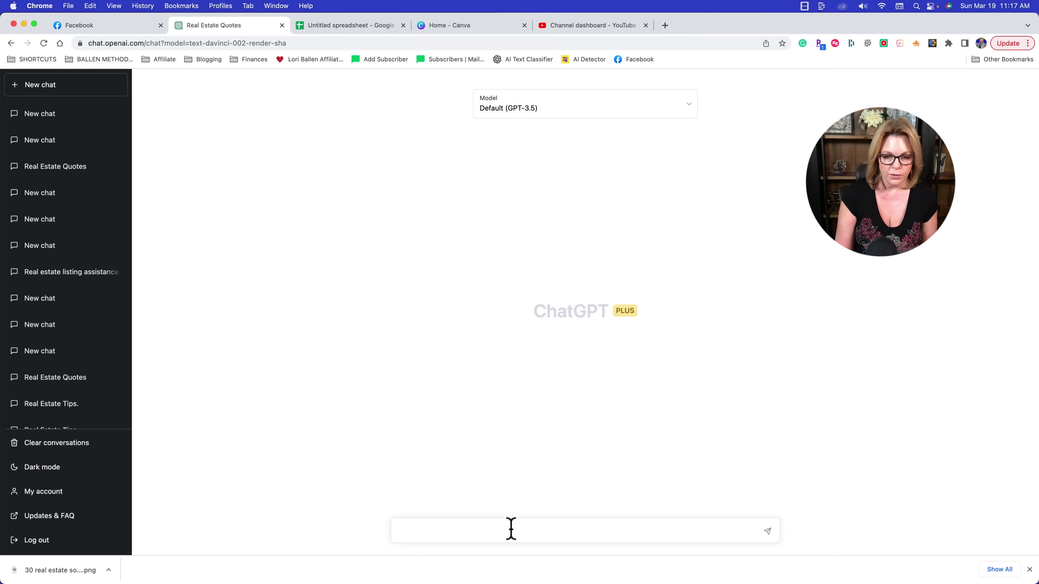
Step: Ask ChatGPT to create a list of 50 things someone may not know about SEO
text(create a list of 5)
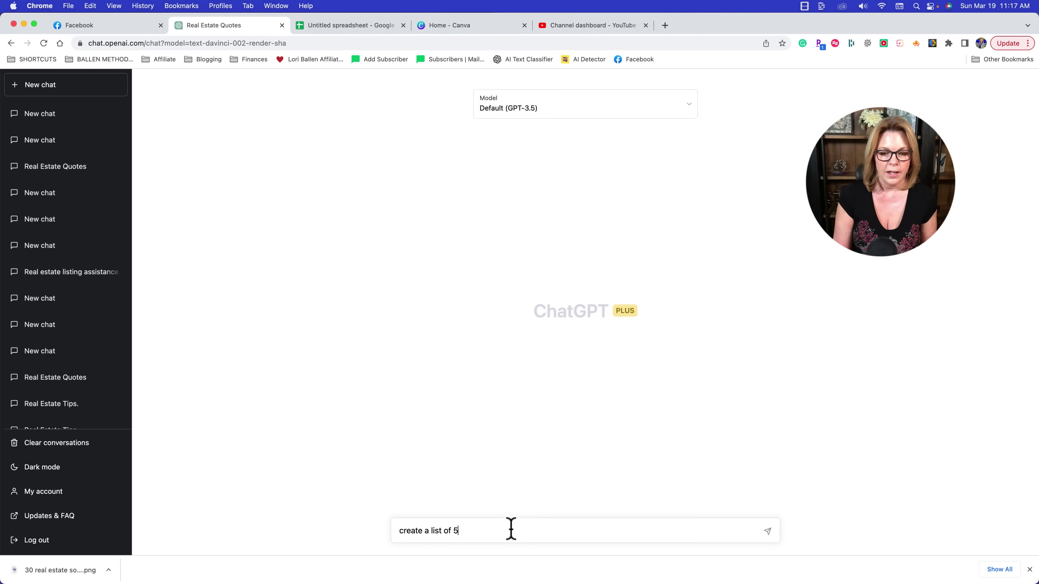
text(0 things you )
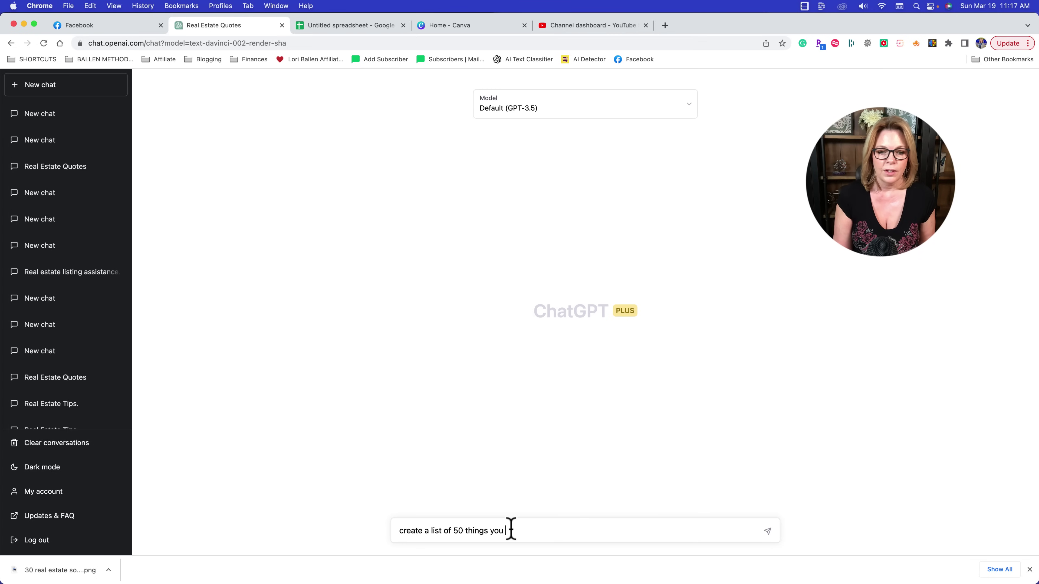
text(n)
key(BackSpace)
key(BackSpace)
text(s)
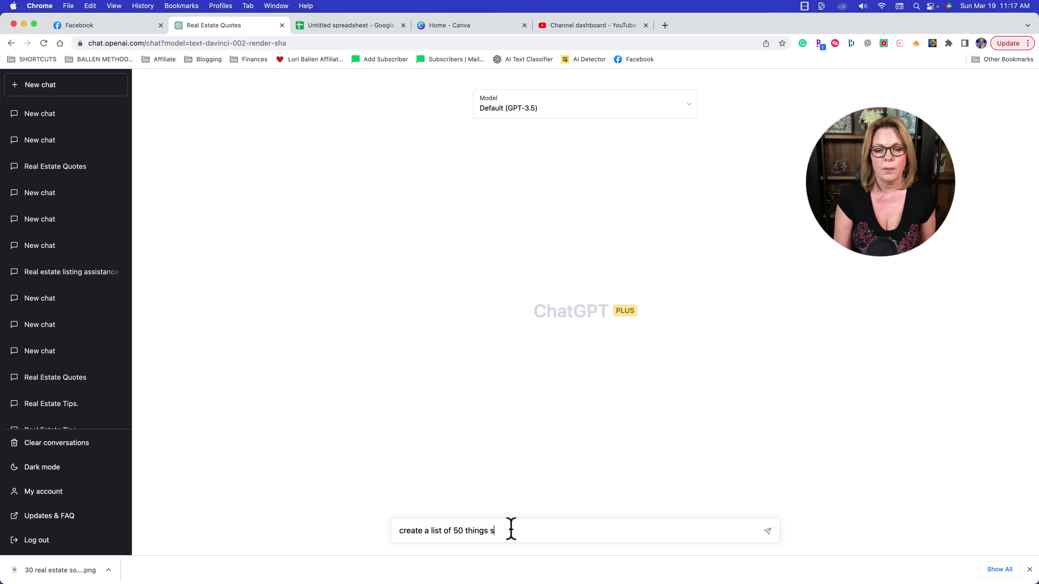
text(omeone may not know about SEO)
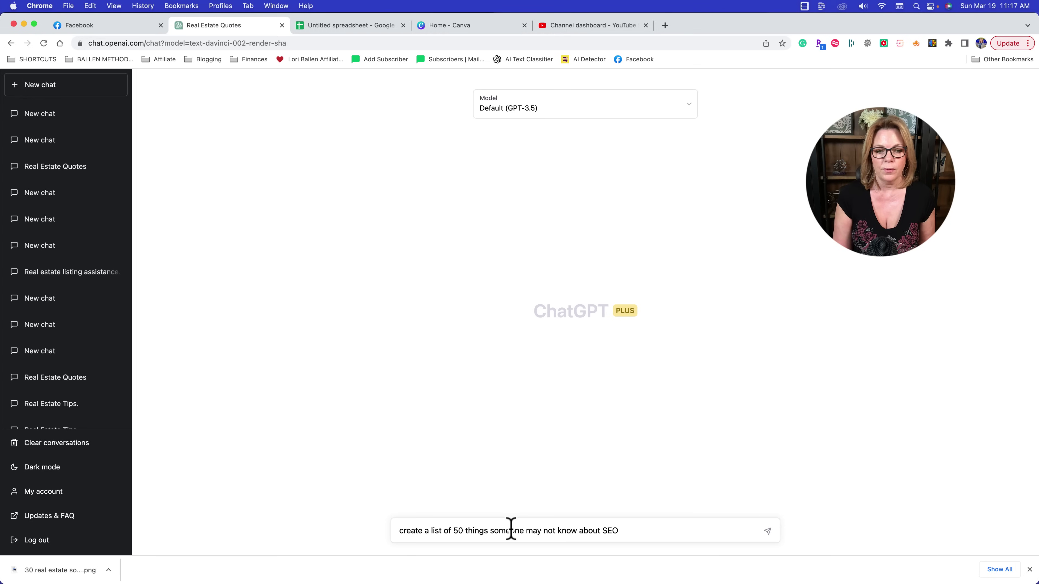
key(Return)
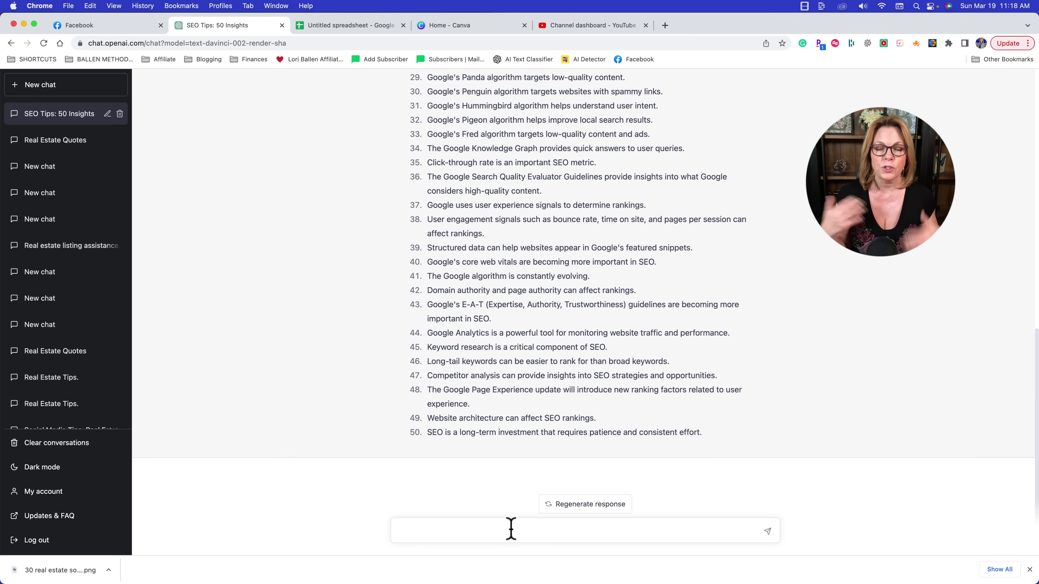
Step: Copy the 50-item SEO answer and switch to the untitled spreadsheet
scroll(589, 461, up, 10)
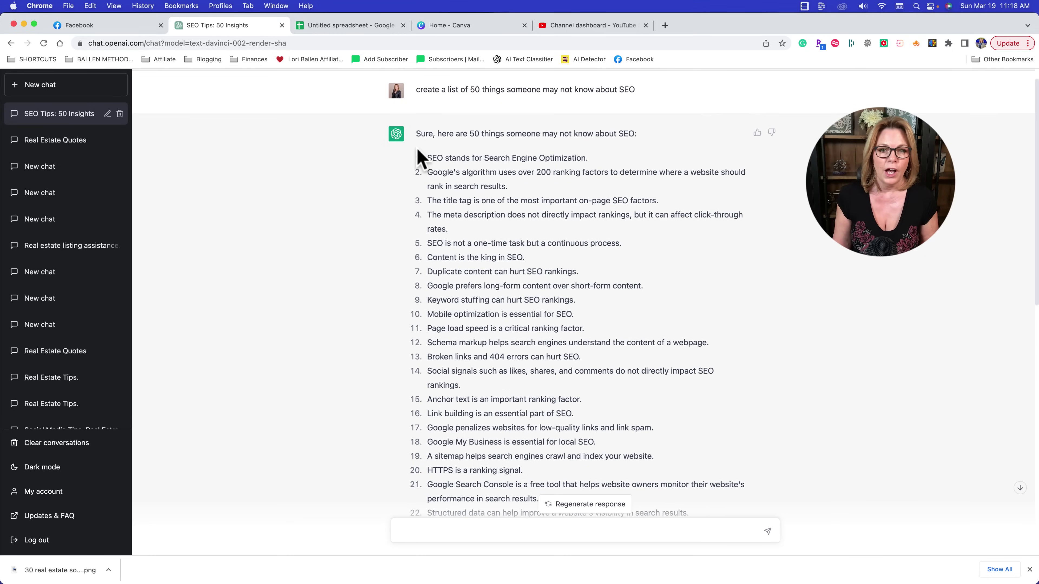
drag(424, 143, 721, 443)
key(super+c)
key(super+c)
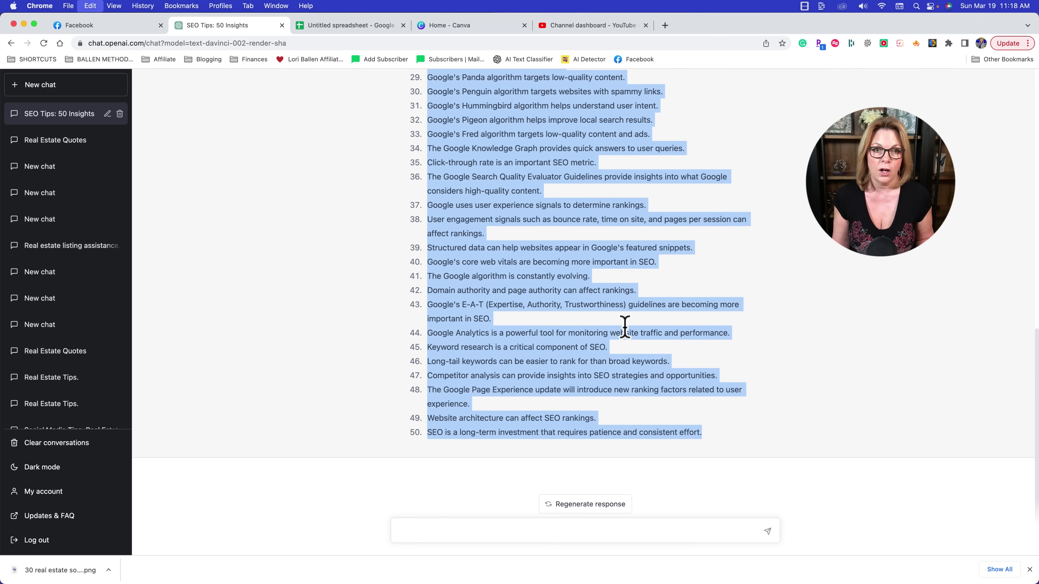
click(347, 27)
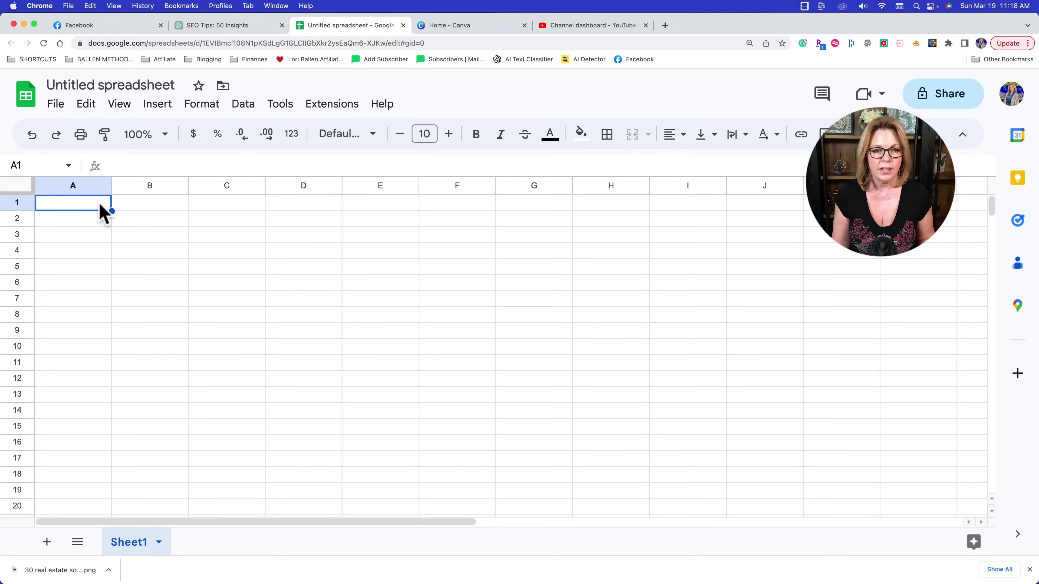
Step: Paste the 50 SEO facts into column A, one per row, starting at A1
key(super+v)
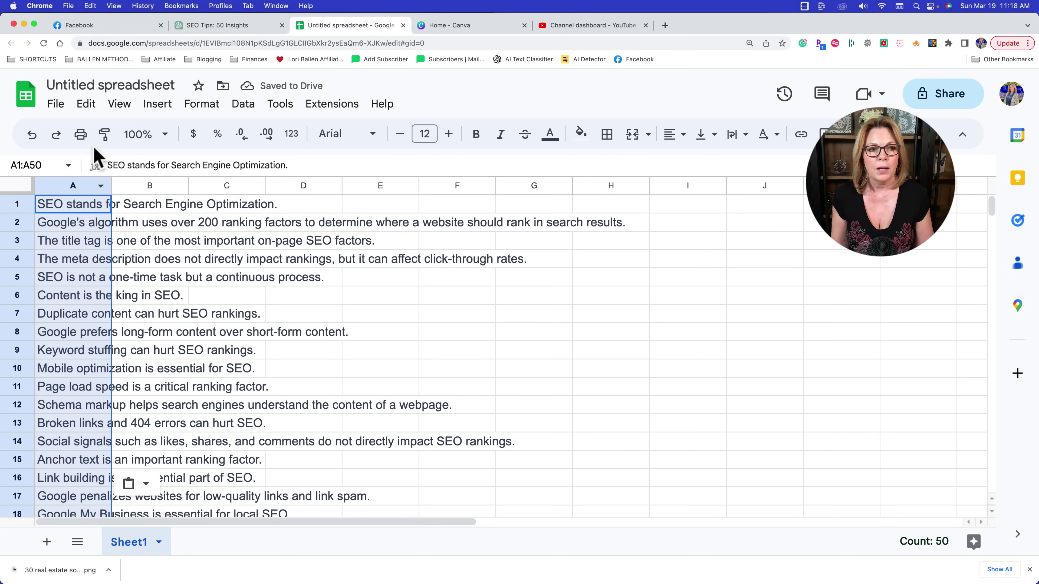
click(56, 105)
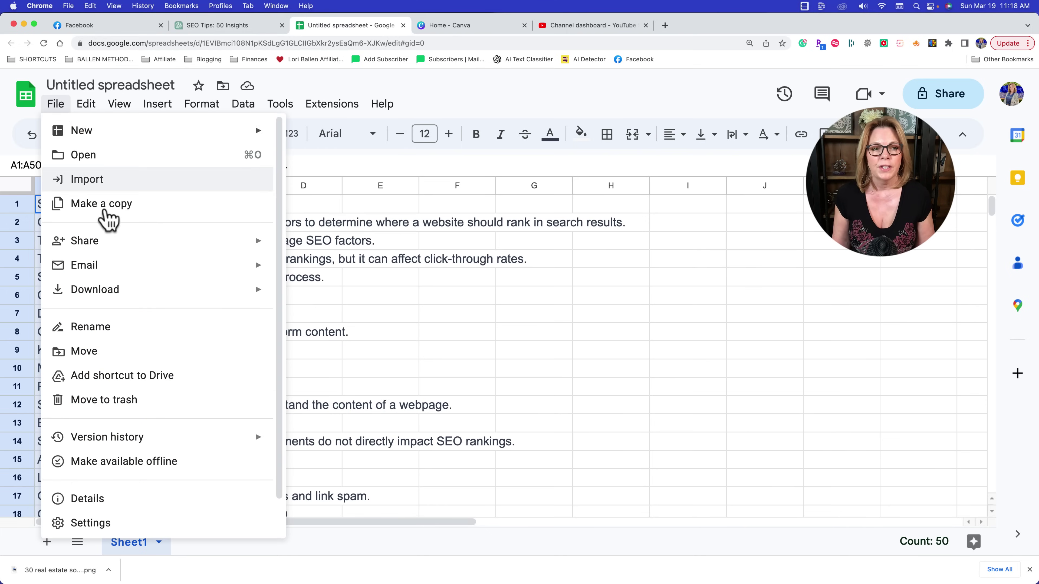
mouse_move(139, 302)
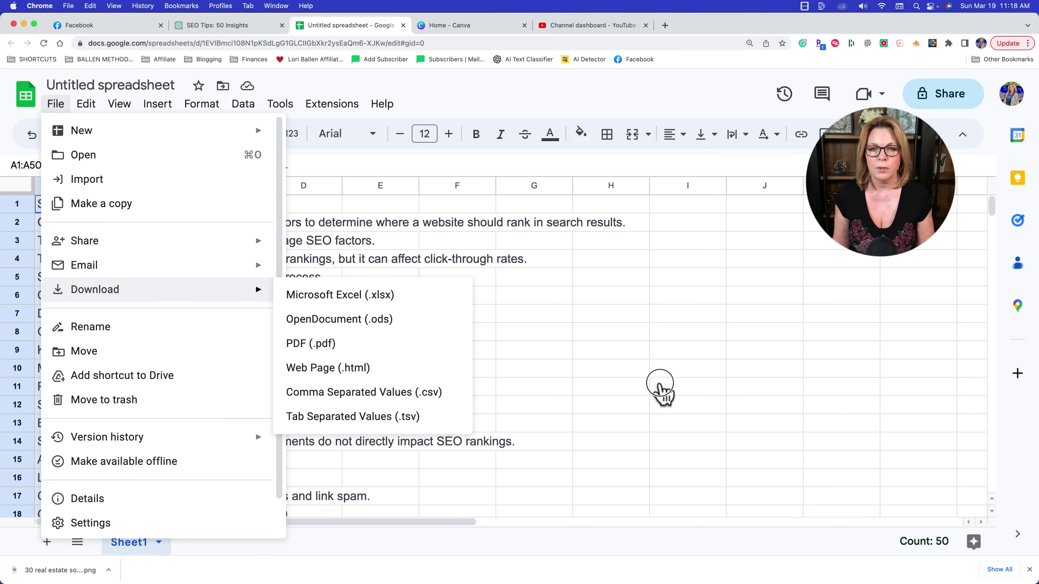
click(661, 389)
Step: Download the sheet as a Comma Separated Values (.csv) file and save it
click(58, 104)
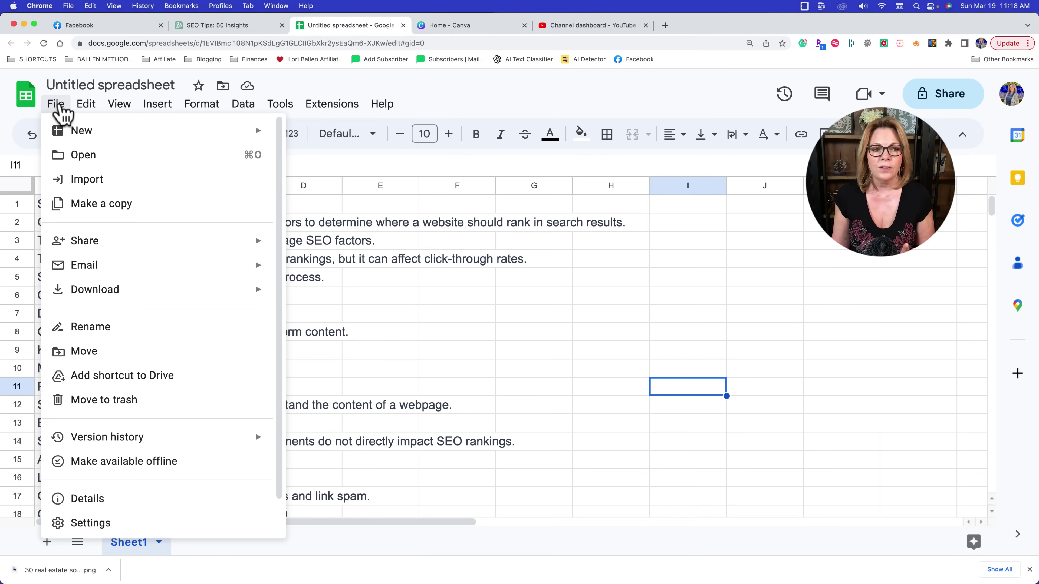
mouse_move(109, 301)
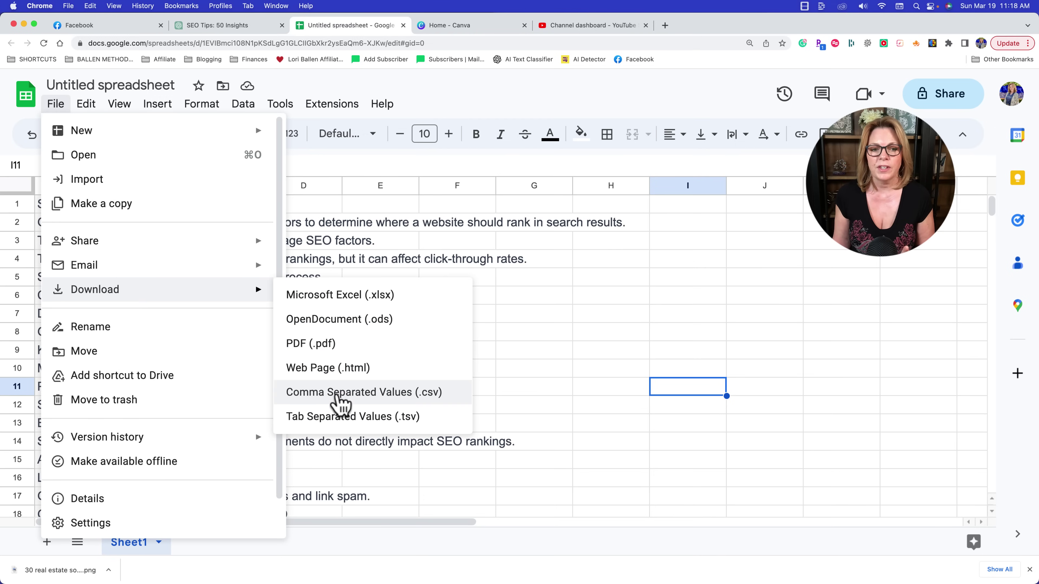
click(337, 392)
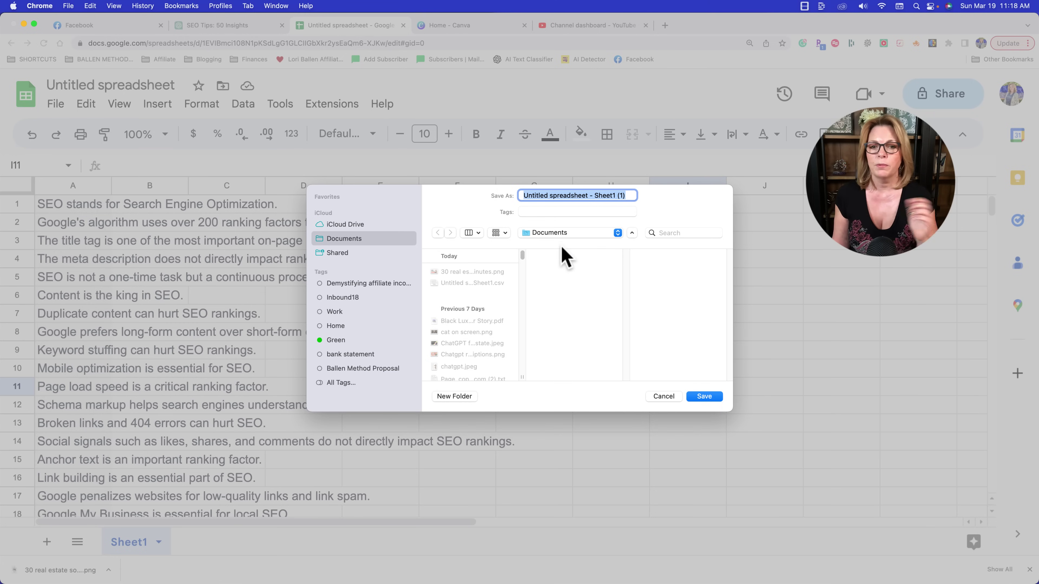
click(705, 397)
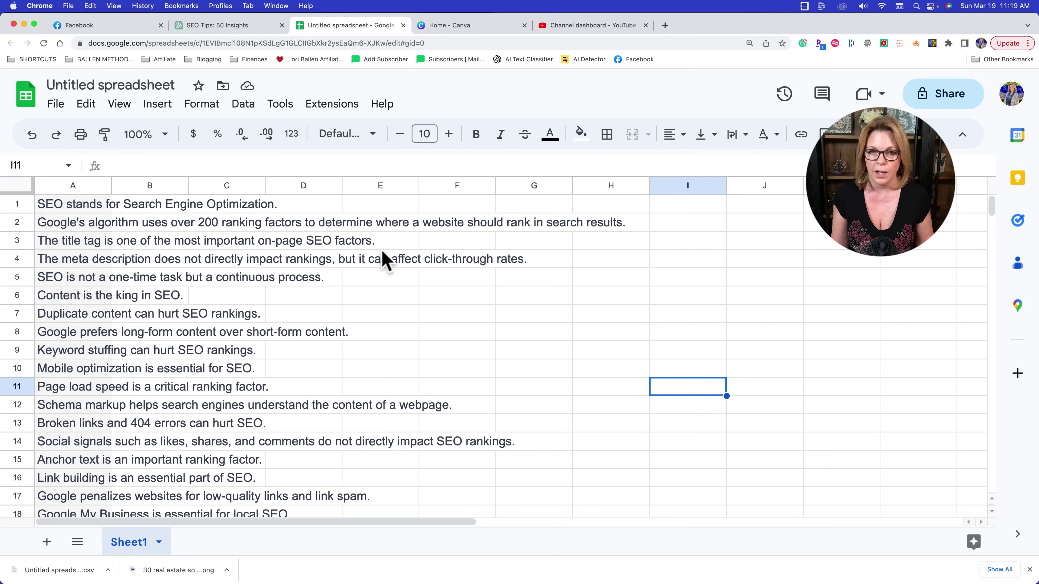
Step: From Canva's home page, create a blank Instagram Post (Square) design
click(479, 26)
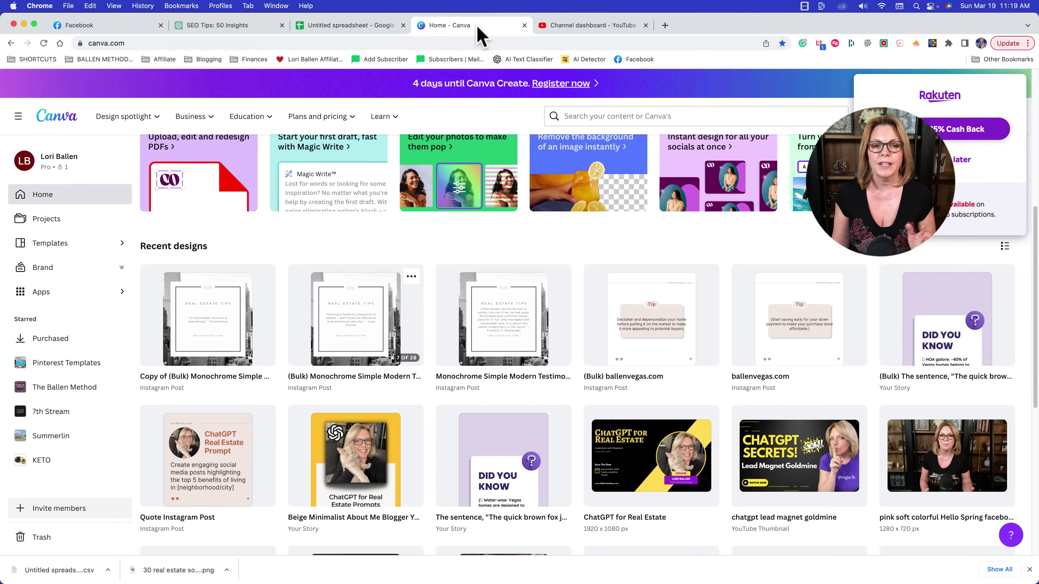
scroll(443, 364, up, 6)
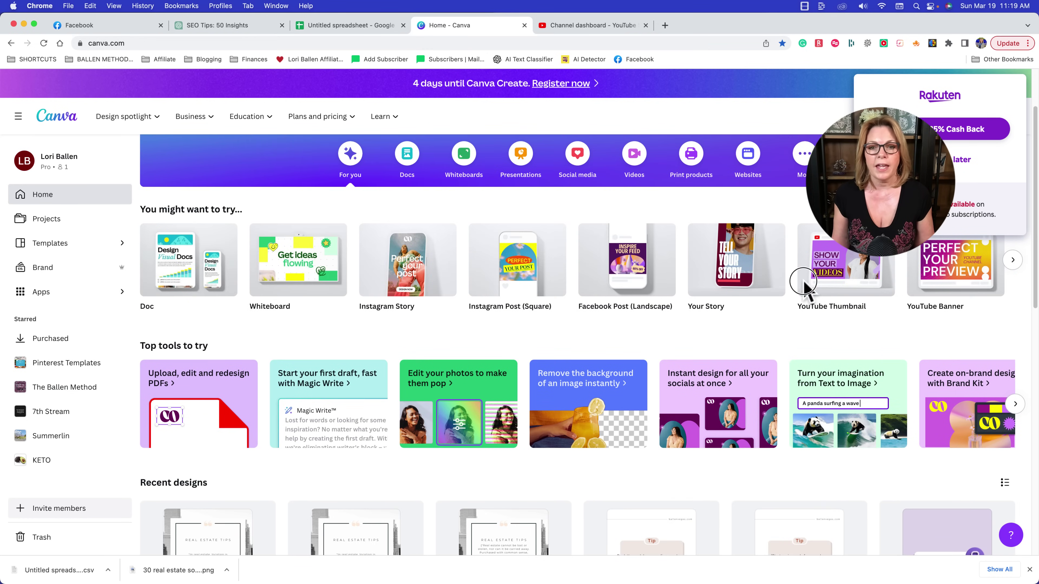
mouse_move(738, 270)
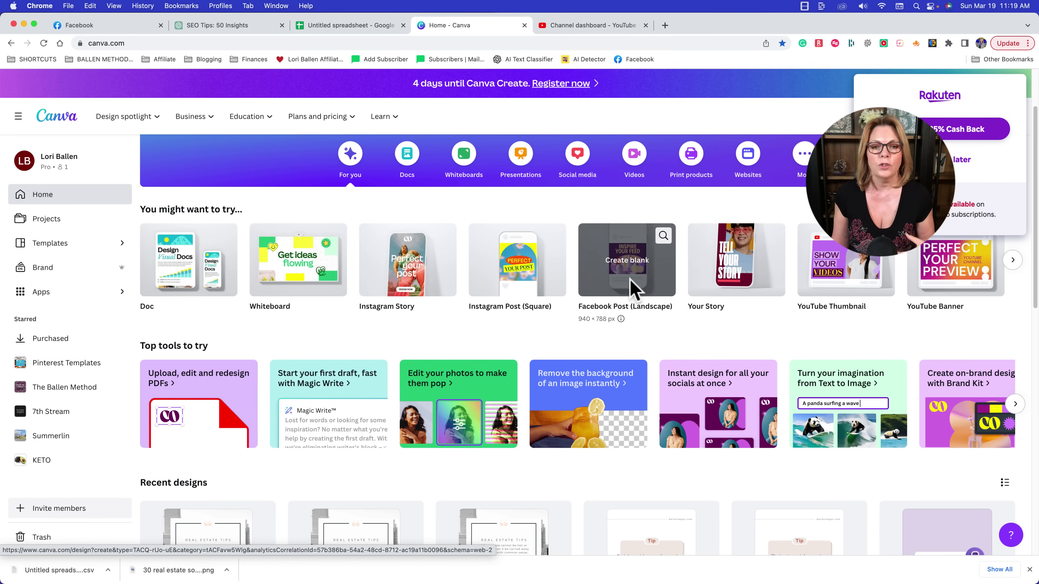
mouse_move(549, 274)
mouse_move(647, 273)
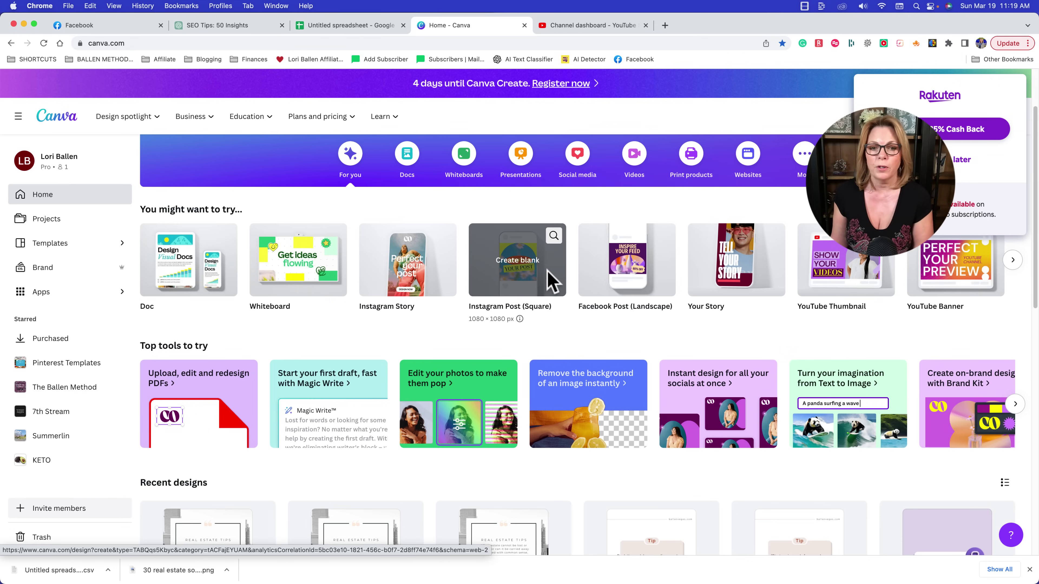
click(514, 273)
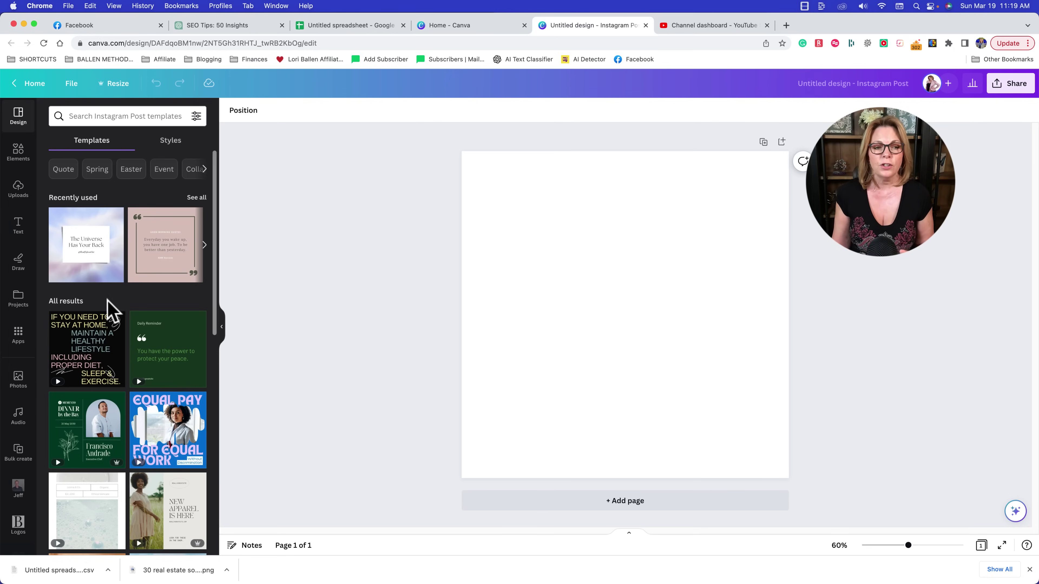
Step: Search templates for 'quotes' and apply the 'Move forward. Good things are up ahead.' template
click(82, 116)
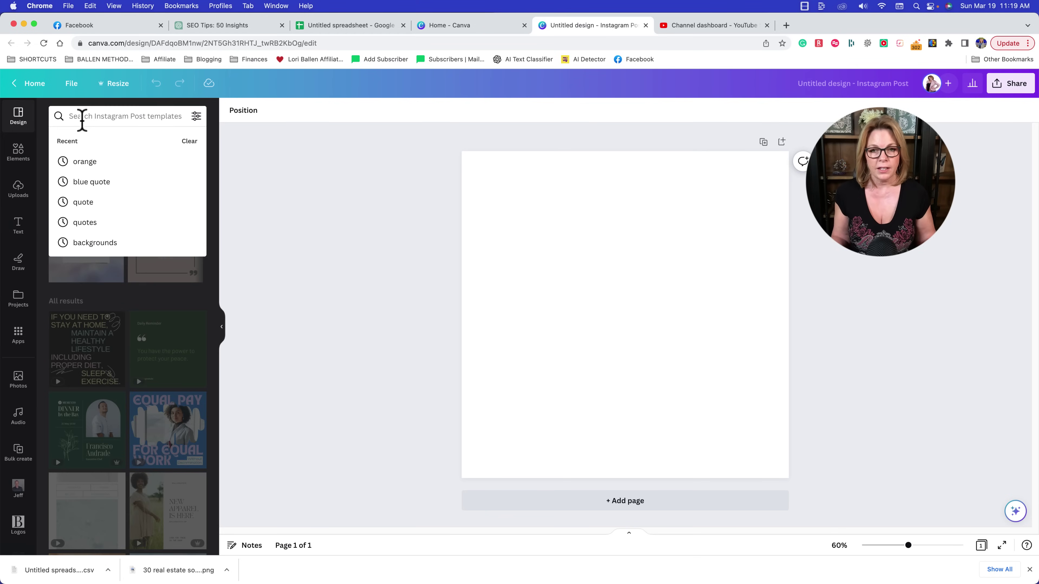
text(quo)
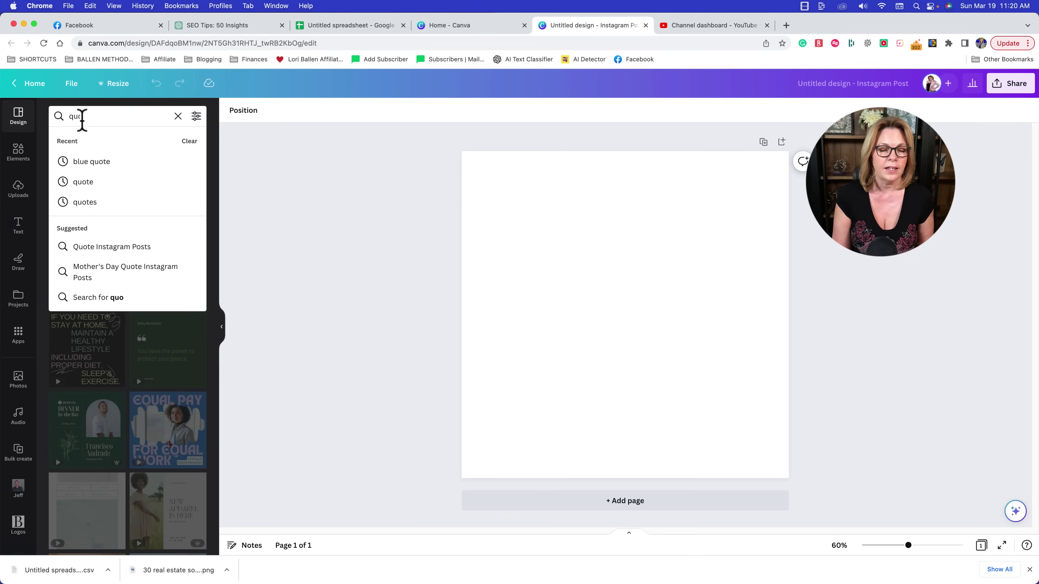
text(tes)
key(Return)
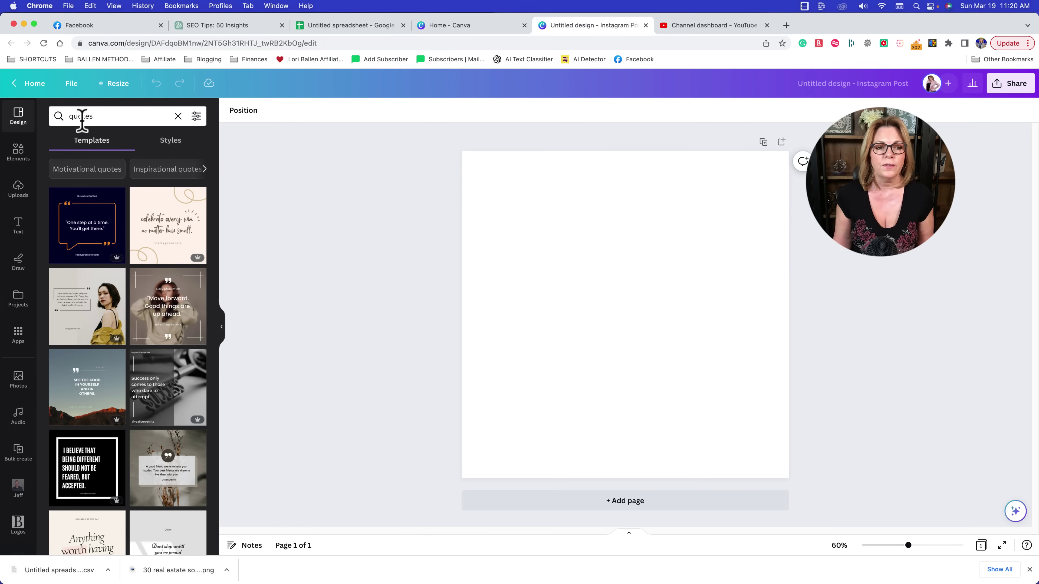
scroll(132, 324, down, 2)
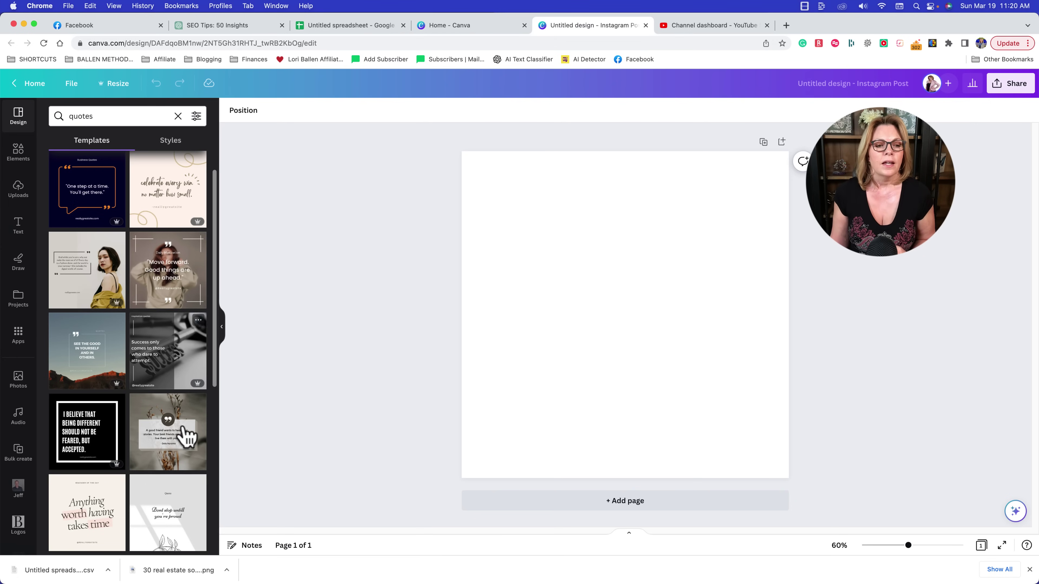
scroll(165, 409, down, 1)
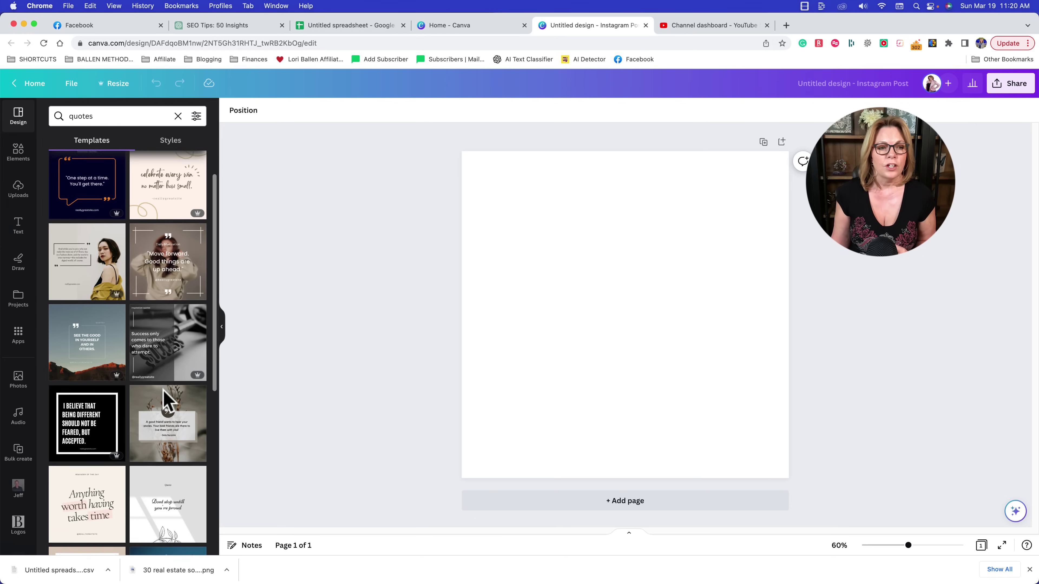
click(159, 287)
click(747, 341)
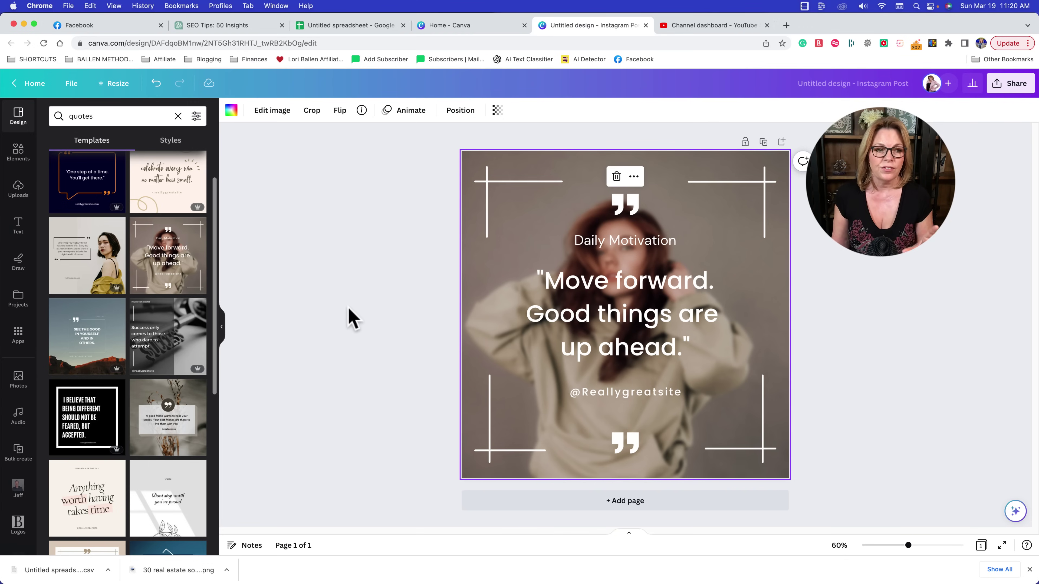
Step: Open Bulk create's Add your data panel and dismiss Chrome's download bar
click(18, 454)
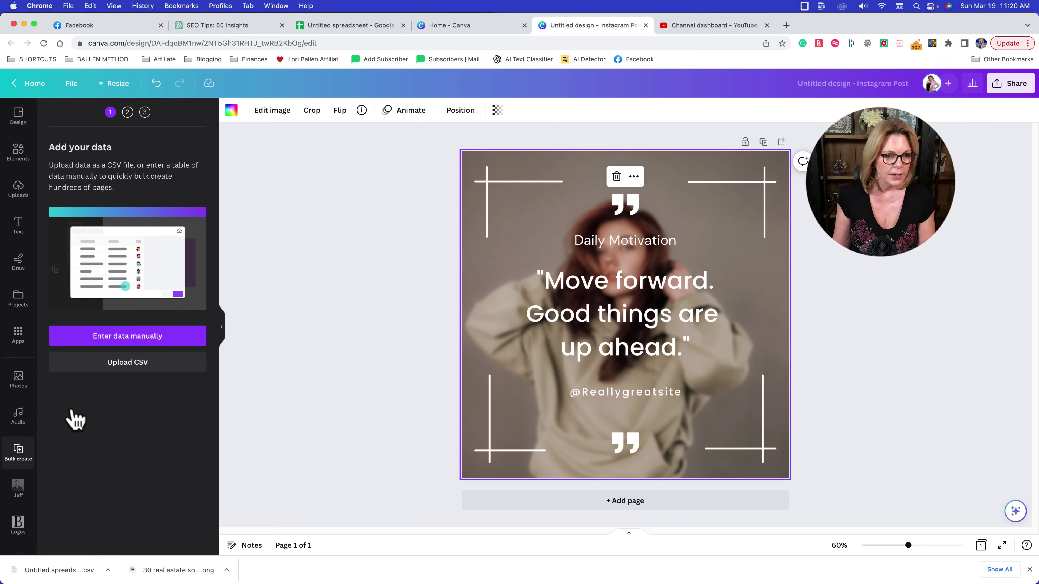
click(1029, 569)
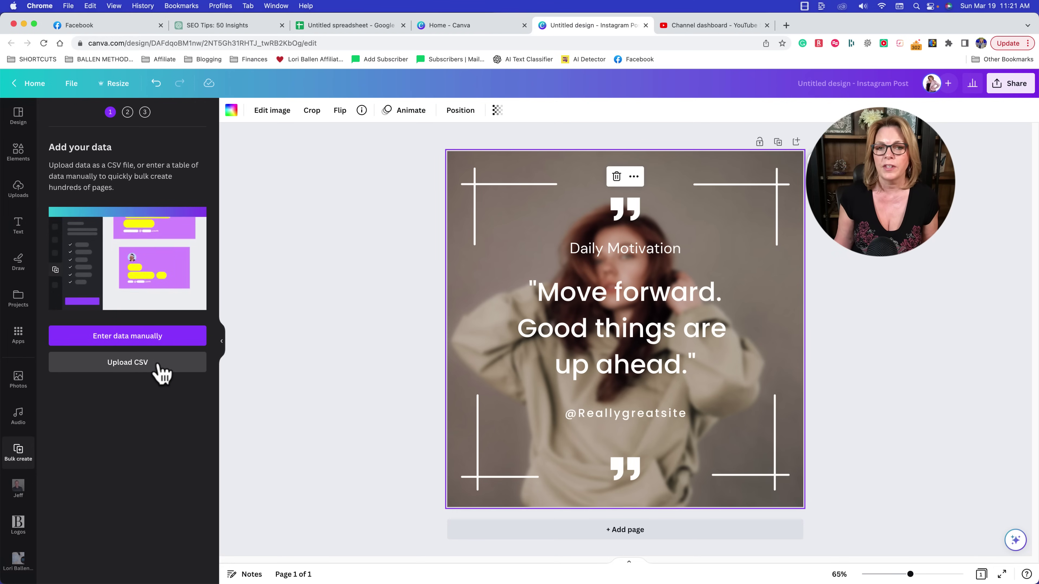
Step: Upload the SEO facts CSV from Documents as the bulk-create data source
click(124, 363)
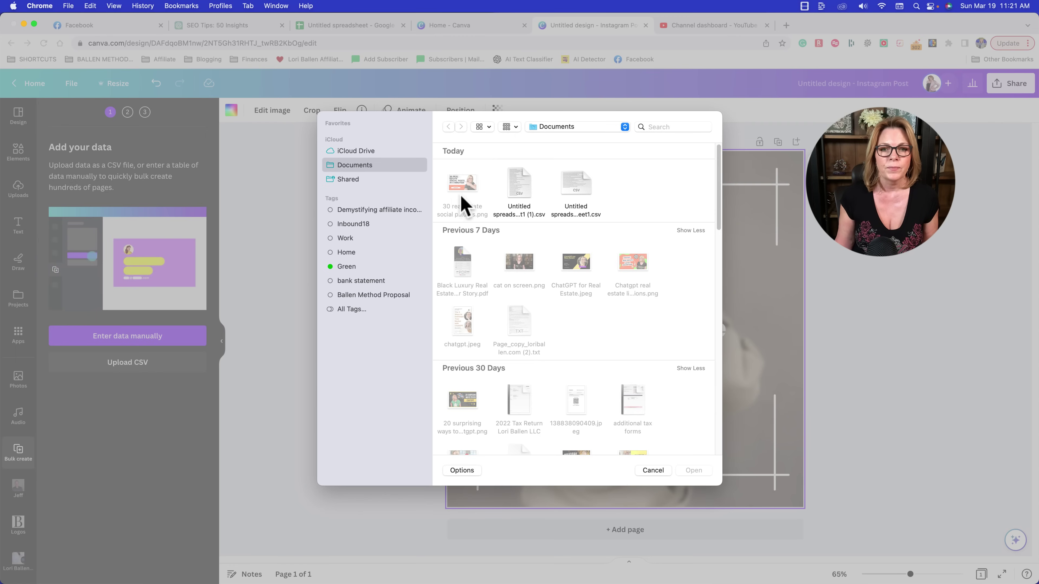
click(518, 186)
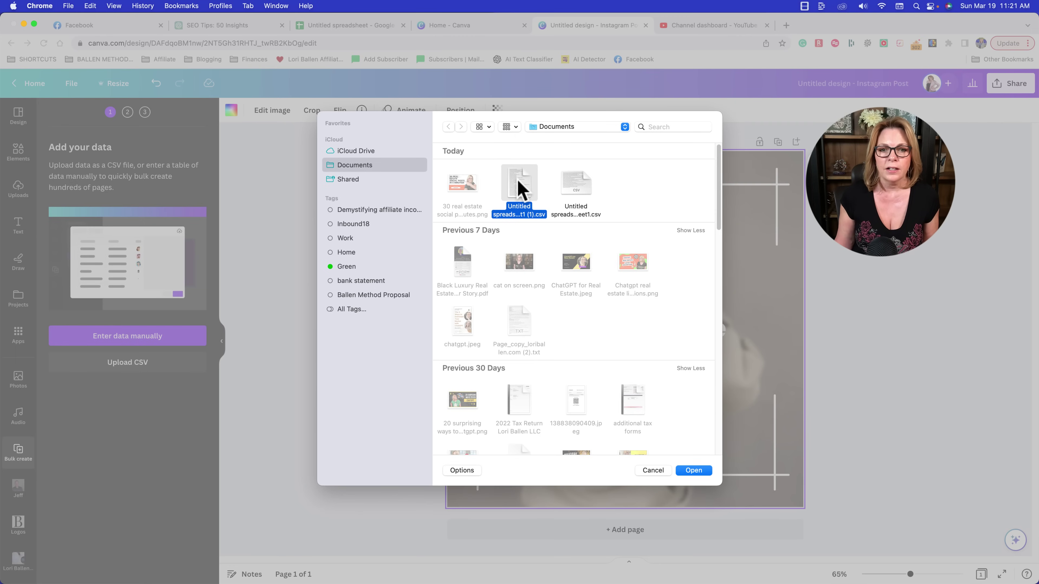
click(694, 471)
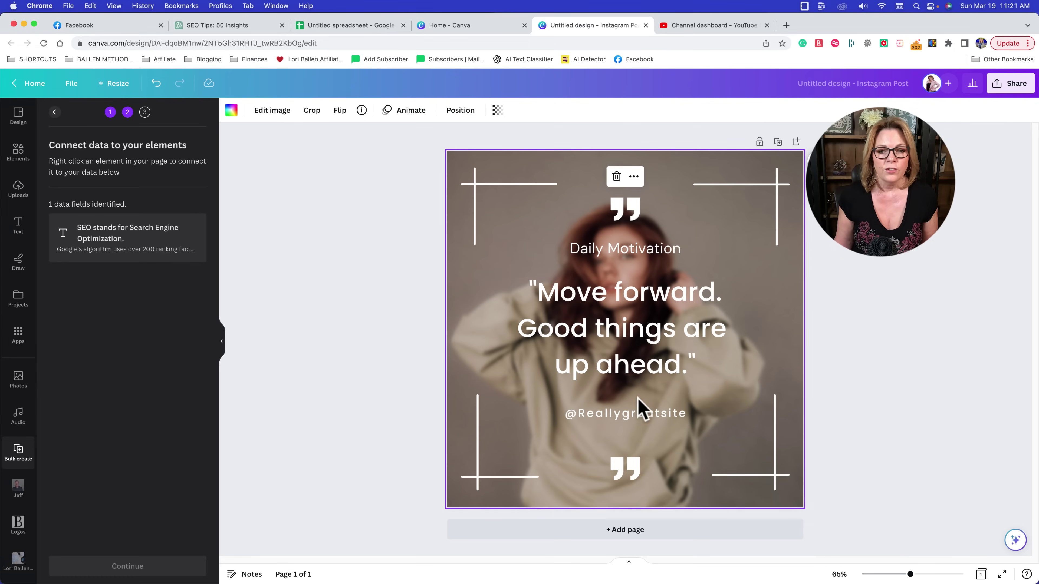
double_click(635, 413)
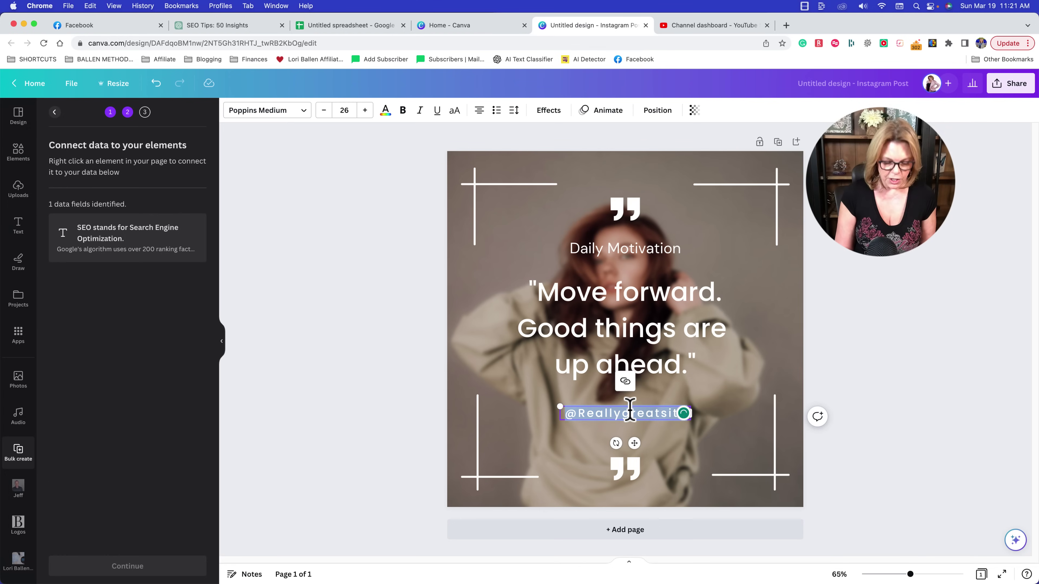
text(Ballen.com)
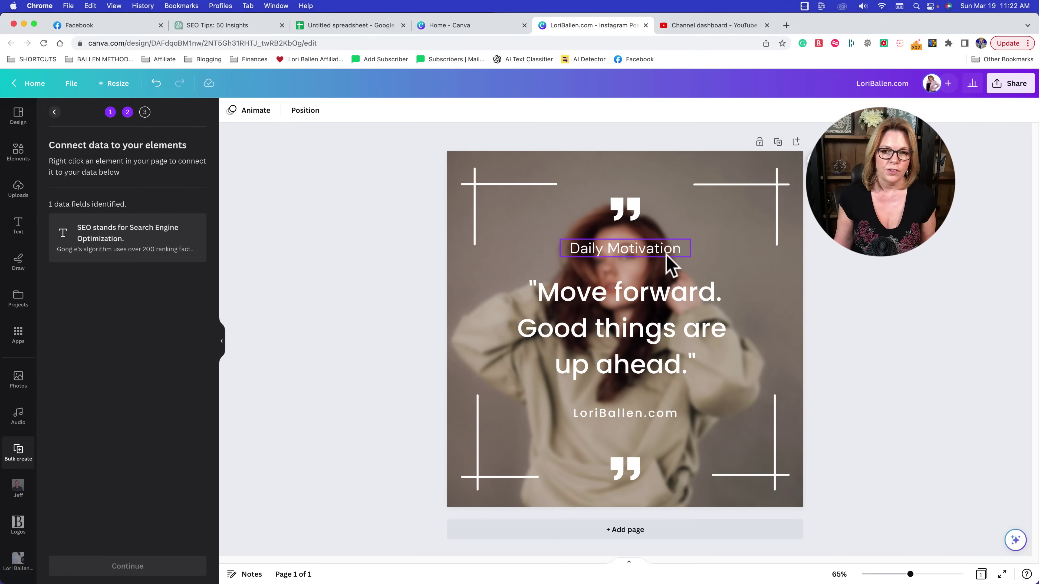
click(666, 255)
click(665, 257)
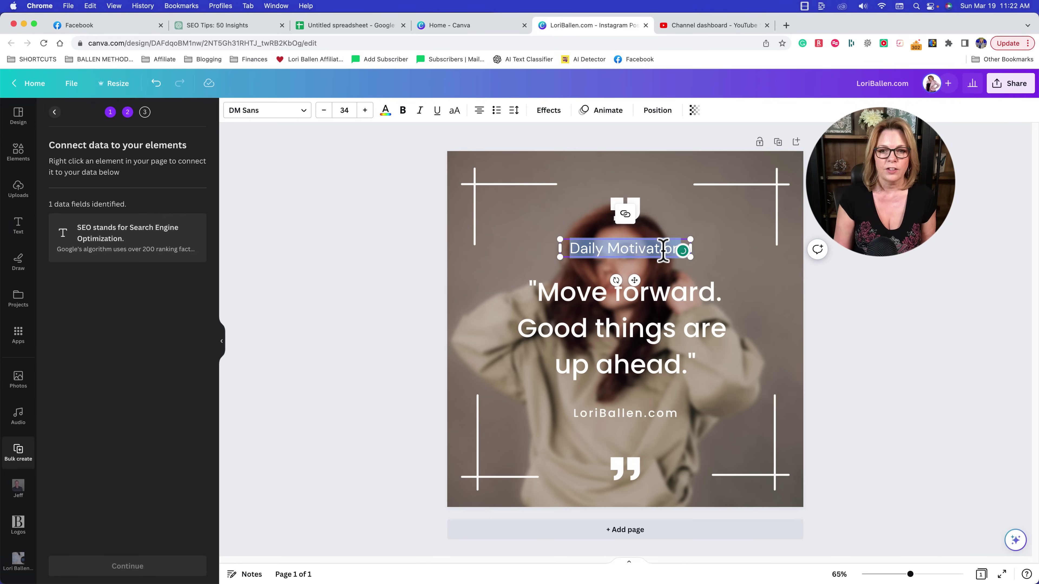
text(Marketing Tips)
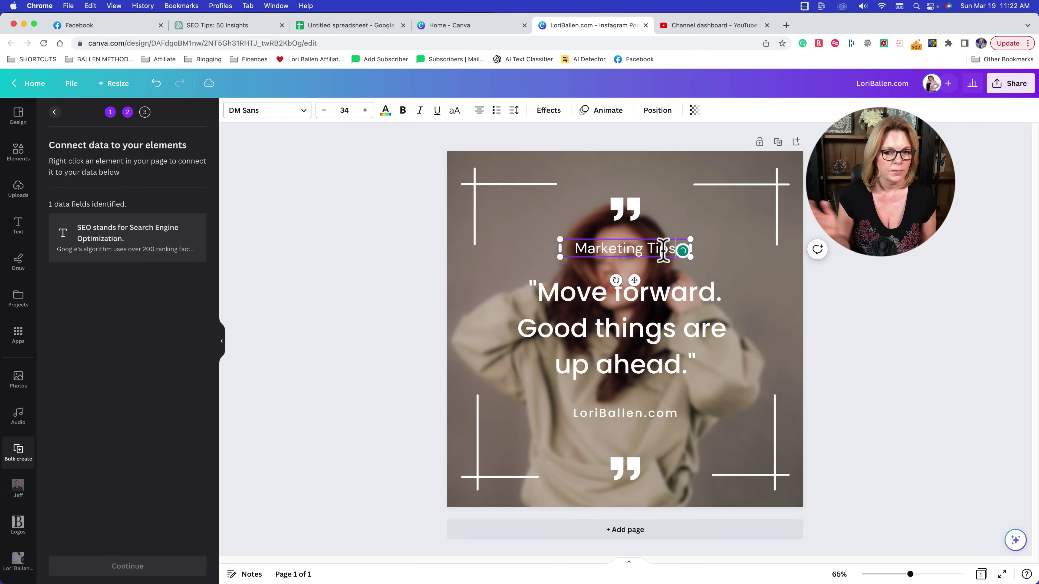
click(732, 257)
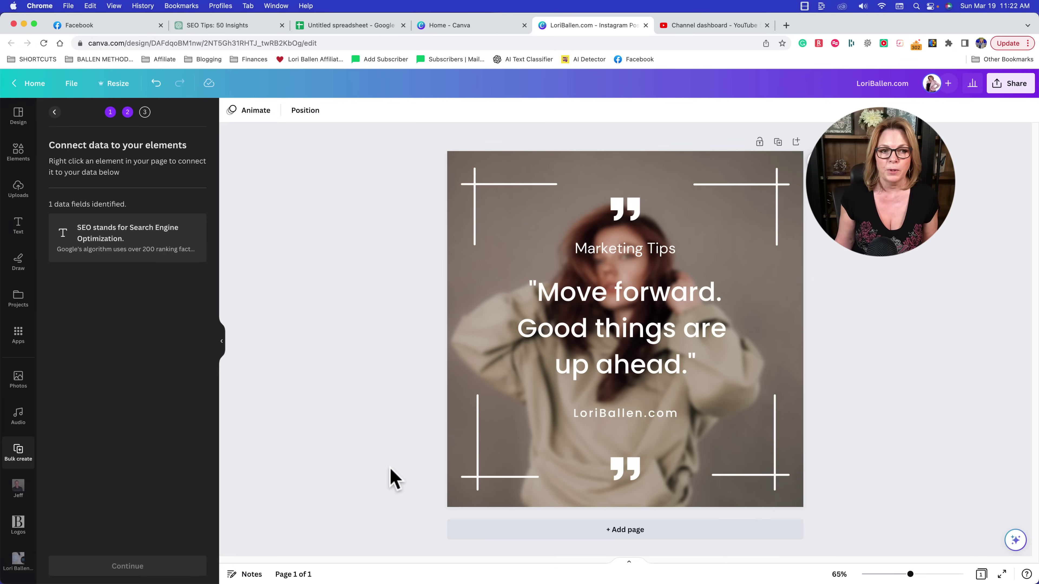
Step: Connect the quote text to the CSV's SEO data field
right_click(609, 334)
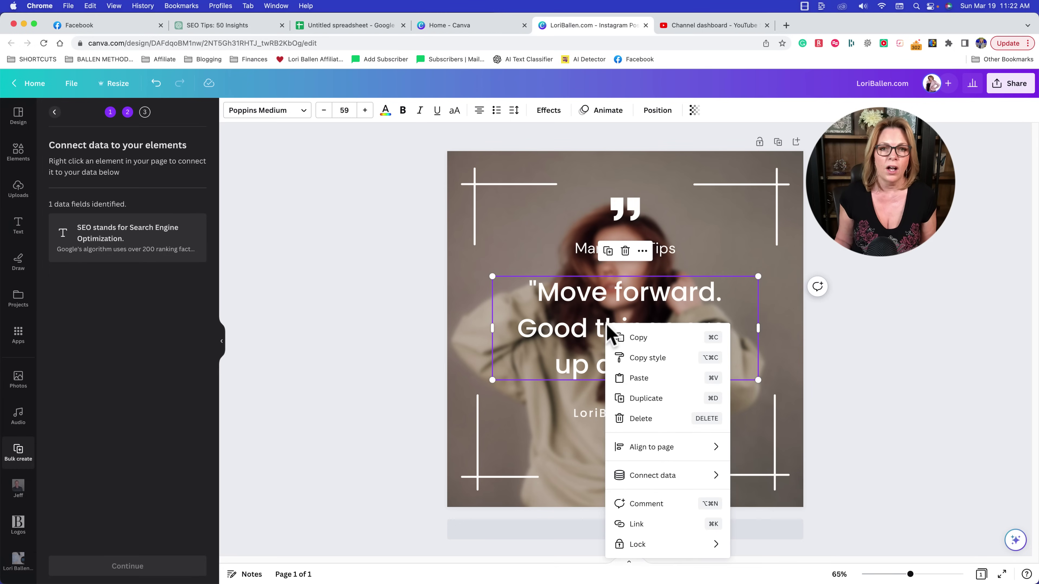
click(682, 478)
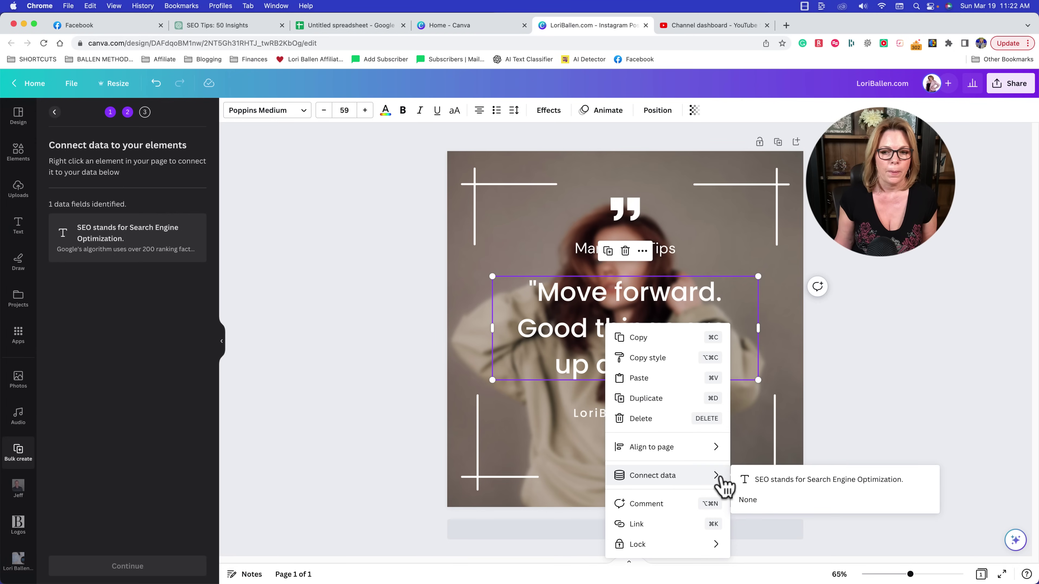
click(768, 478)
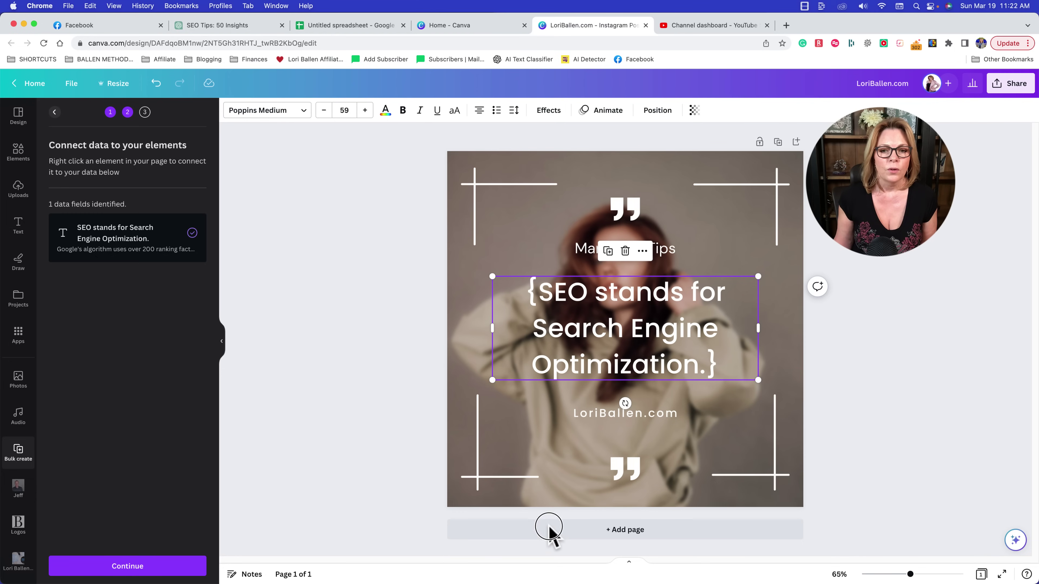
Step: Generate the 49 pages, one per SEO fact
click(129, 566)
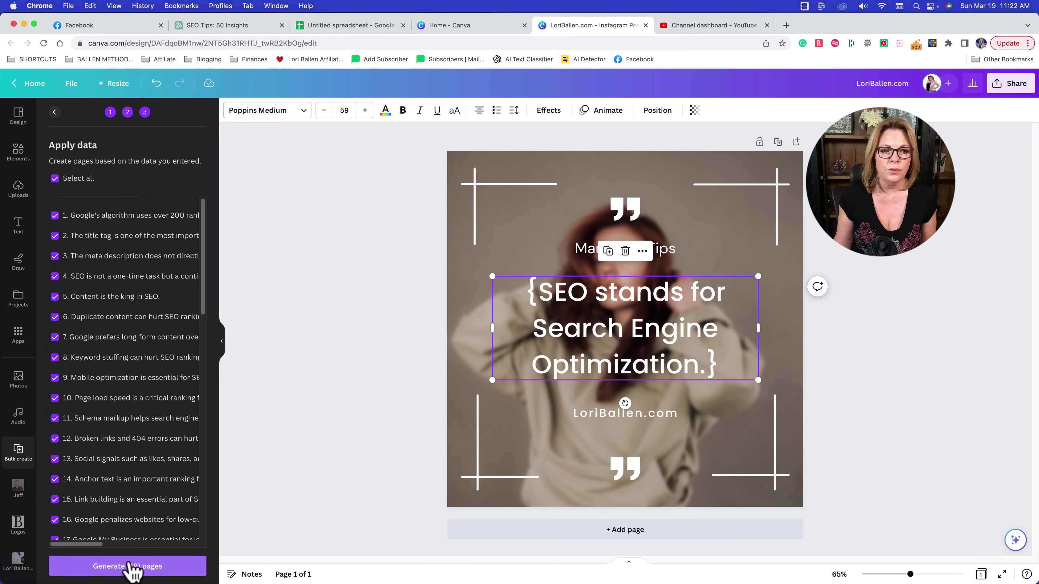
scroll(117, 229, down, 10)
scroll(119, 351, down, 7)
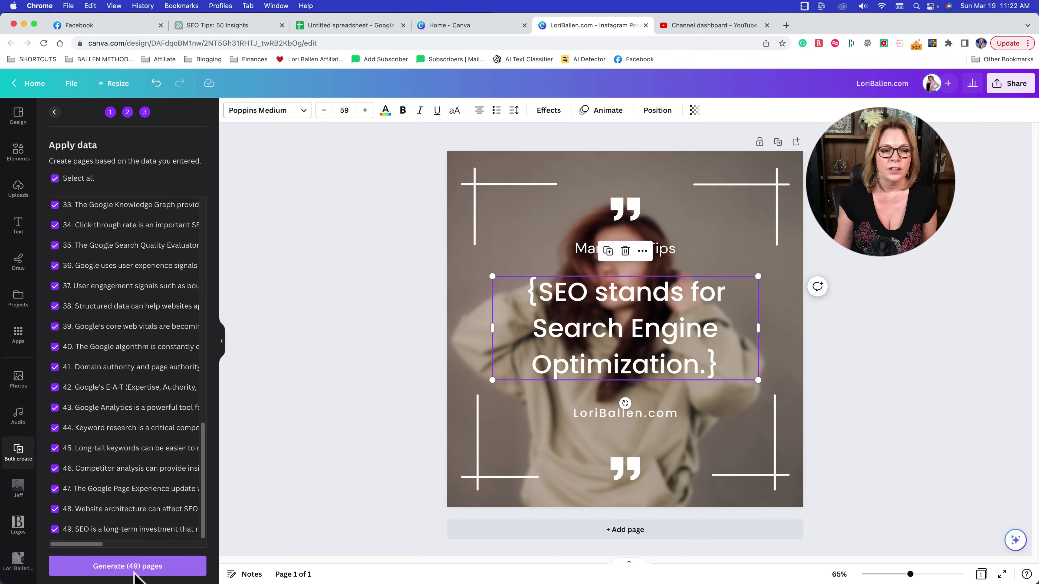
click(125, 569)
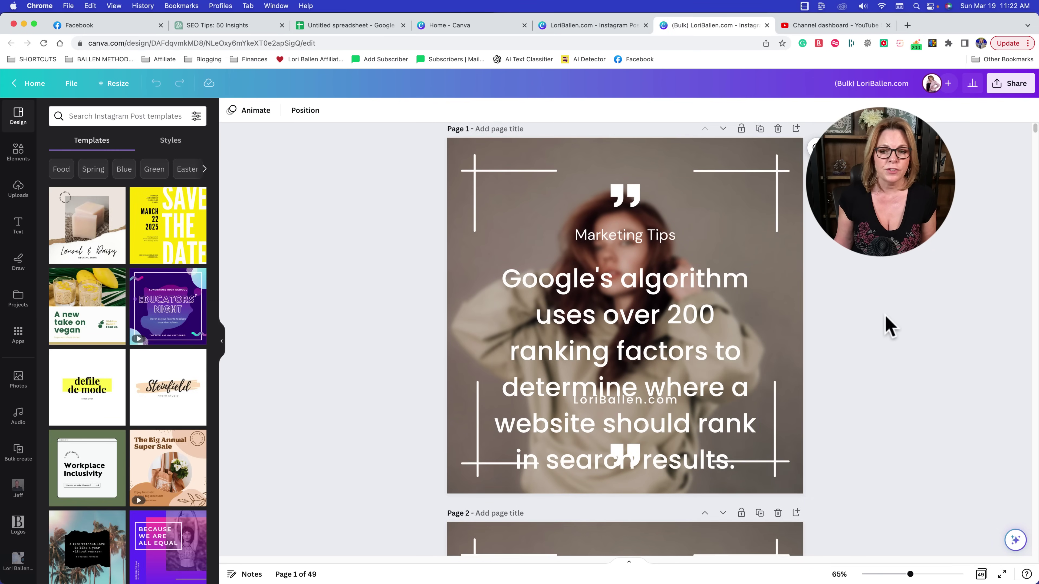
Step: Shrink page 1's Google's algorithm quote and its font, shifting it upward
scroll(887, 333, down, 5)
scroll(887, 334, down, 12)
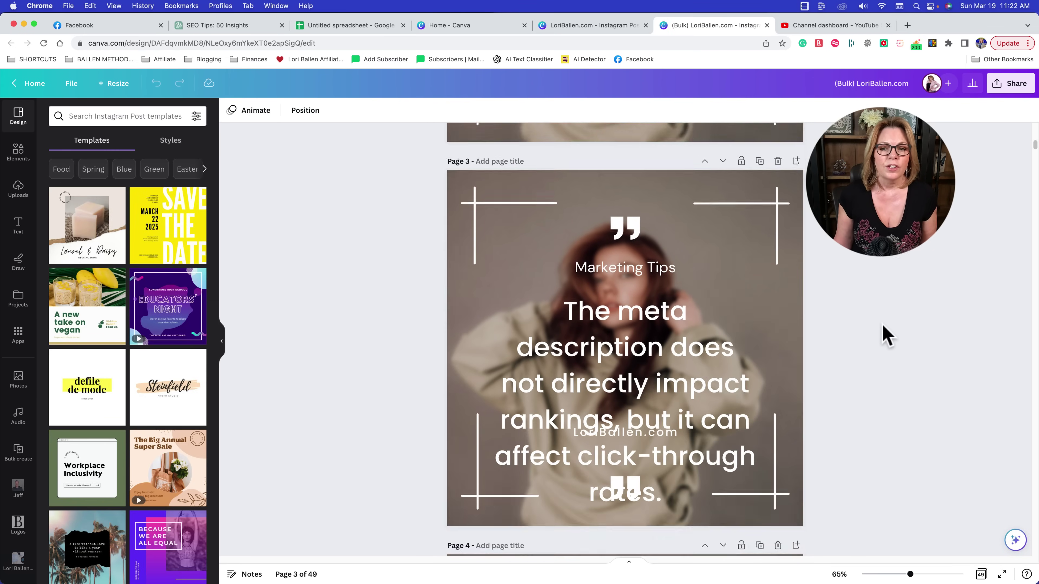
scroll(885, 334, up, 9)
scroll(879, 332, up, 8)
click(635, 337)
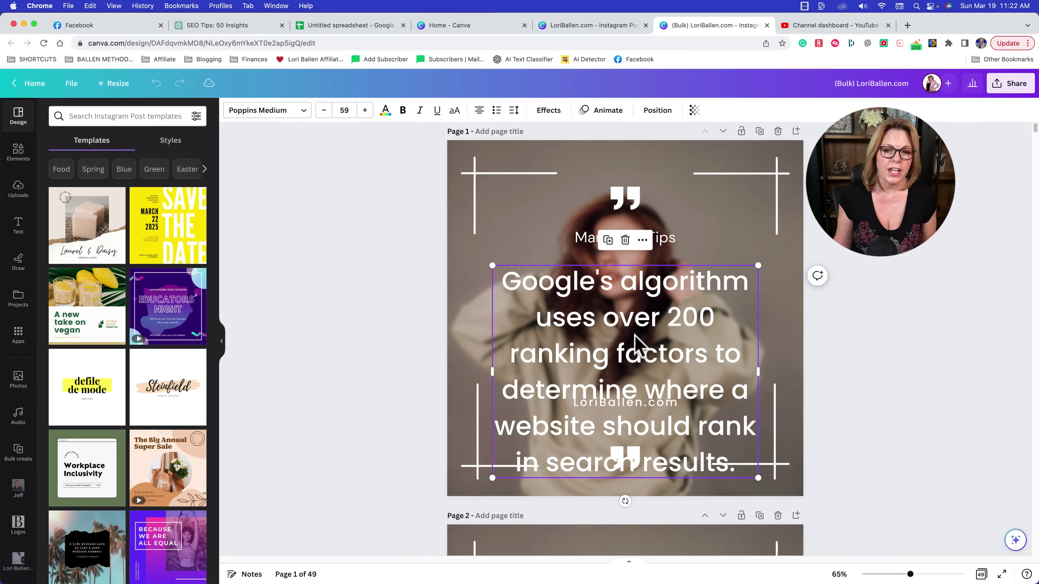
drag(758, 478, 720, 386)
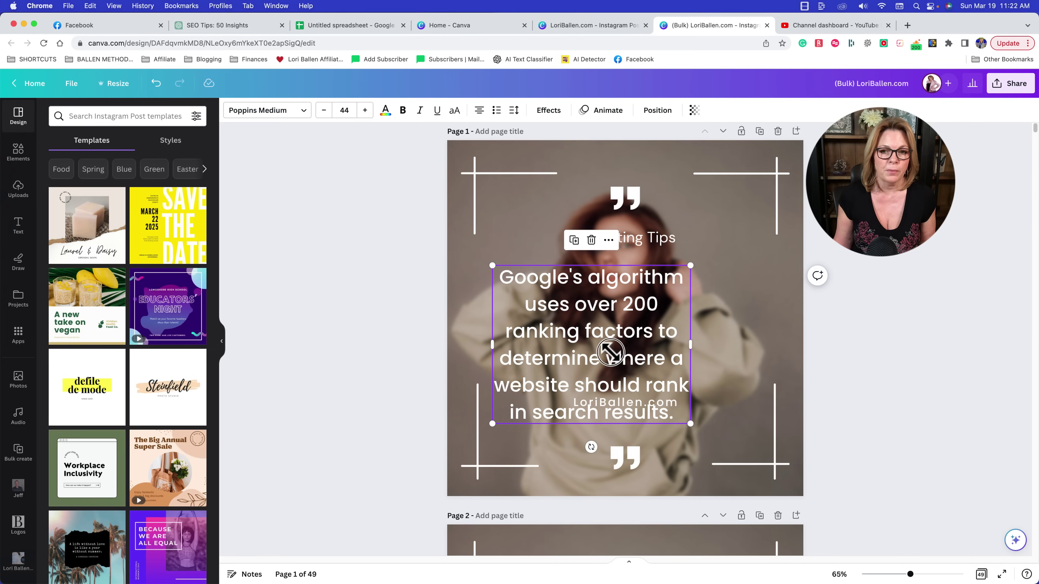
drag(608, 353, 653, 322)
Step: Lower the website address, then widen the quote and place it below the Marketing Tips title
drag(633, 405, 629, 429)
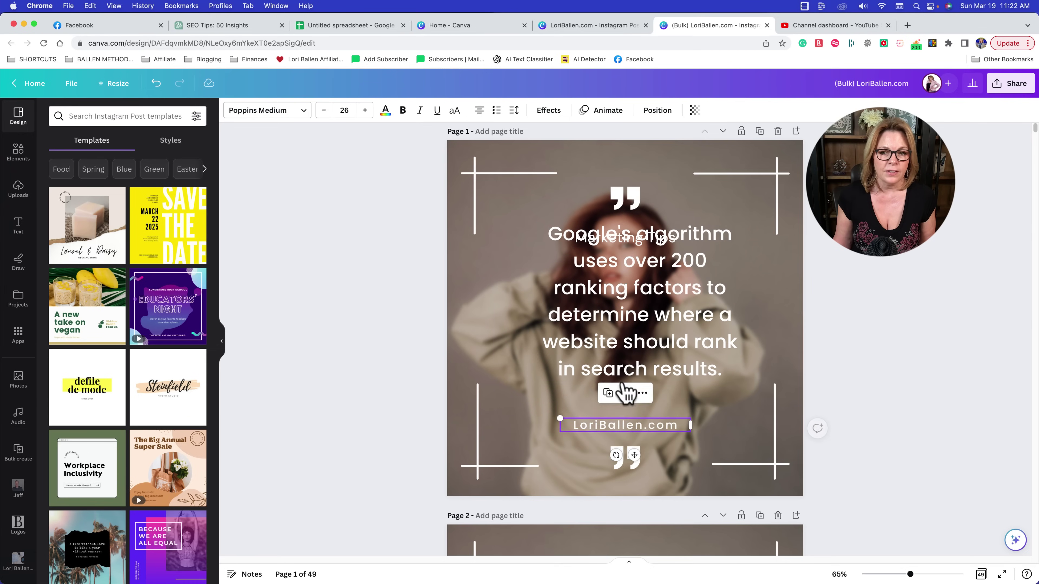
drag(634, 335, 628, 364)
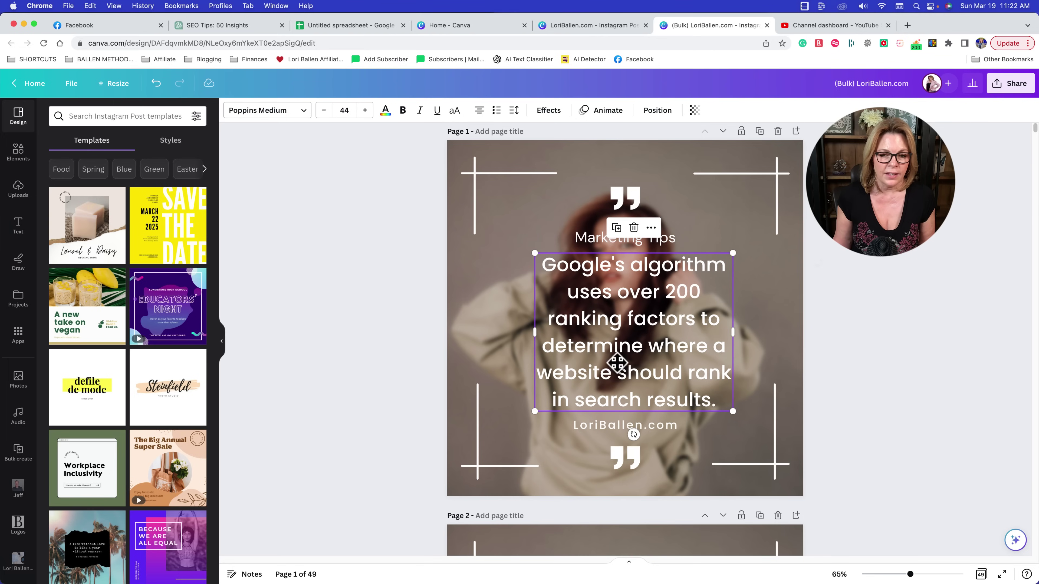
drag(531, 335, 500, 343)
drag(734, 317, 761, 325)
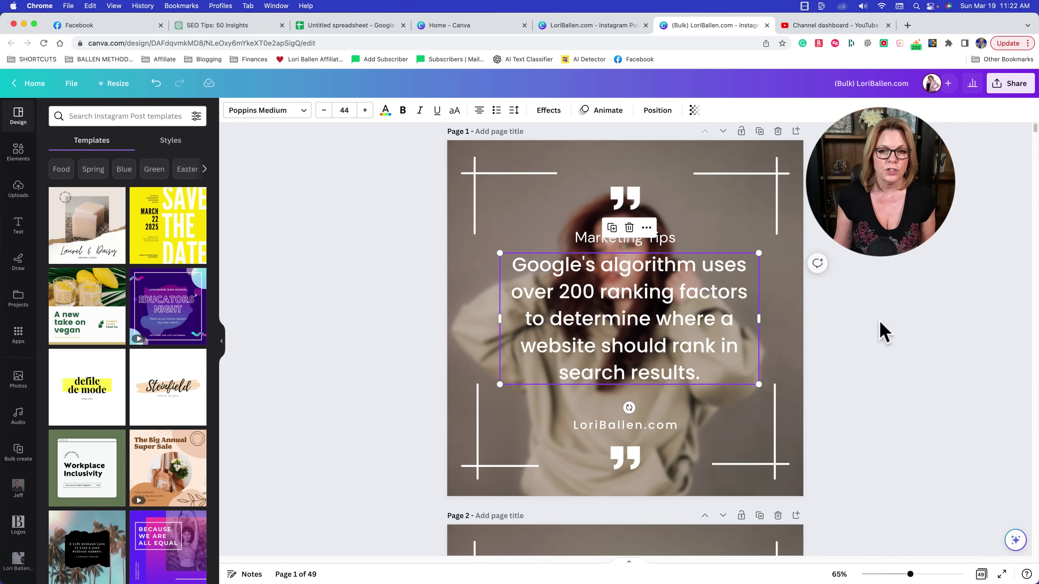
mouse_move(681, 312)
mouse_down()
mouse_move(673, 340)
mouse_move(677, 325)
mouse_up()
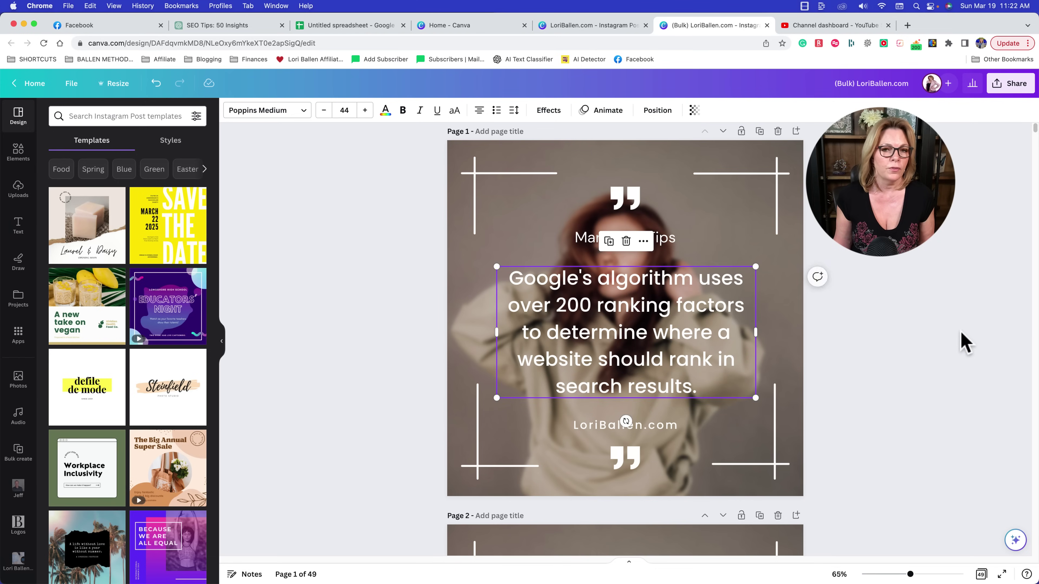
click(961, 342)
click(715, 244)
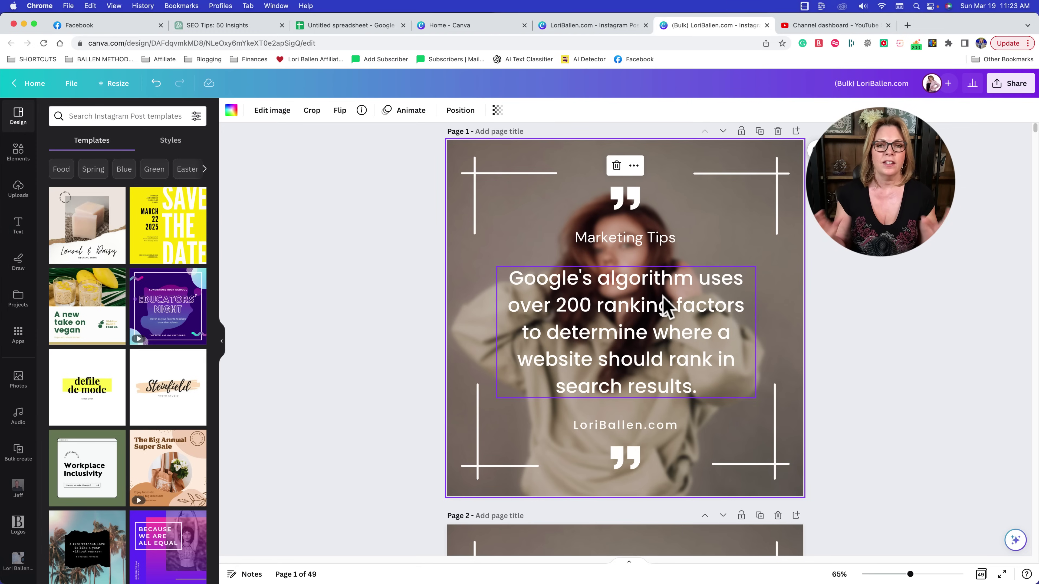
Step: Shrink page 3's quote and move it below the Marketing Tips title
scroll(679, 294, down, 5)
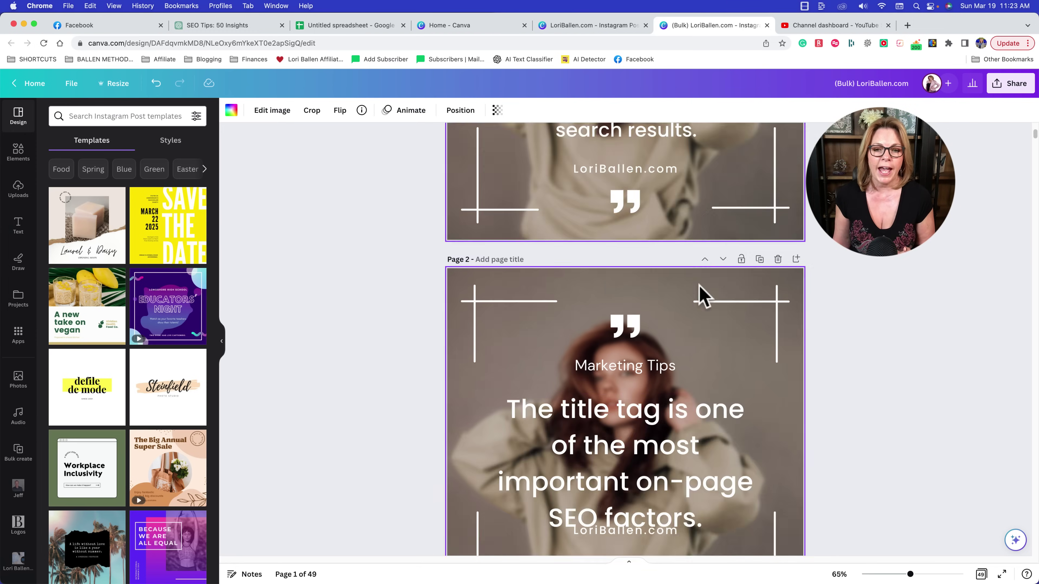
click(742, 407)
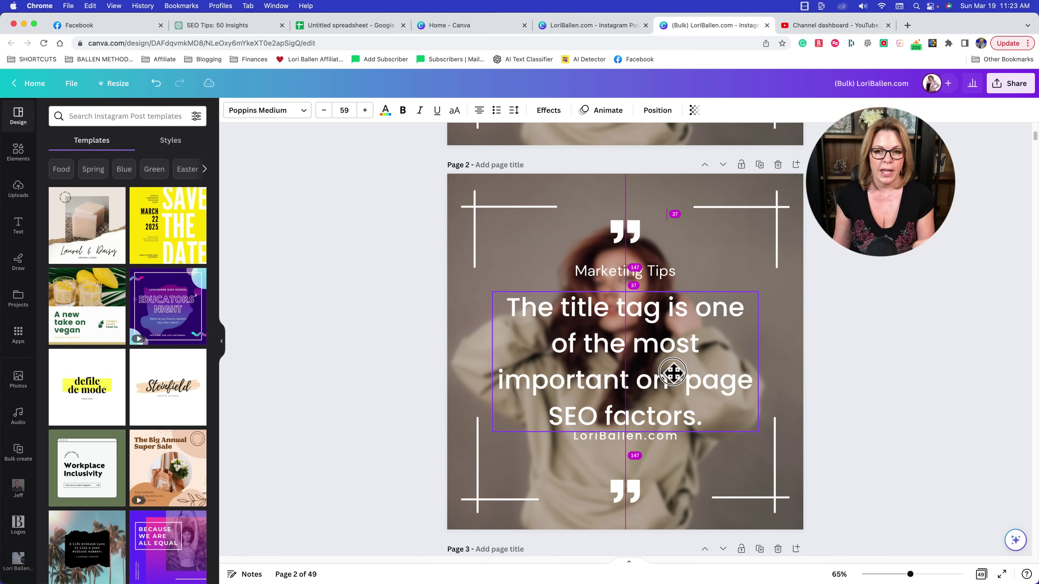
scroll(795, 415, down, 3)
scroll(796, 415, down, 5)
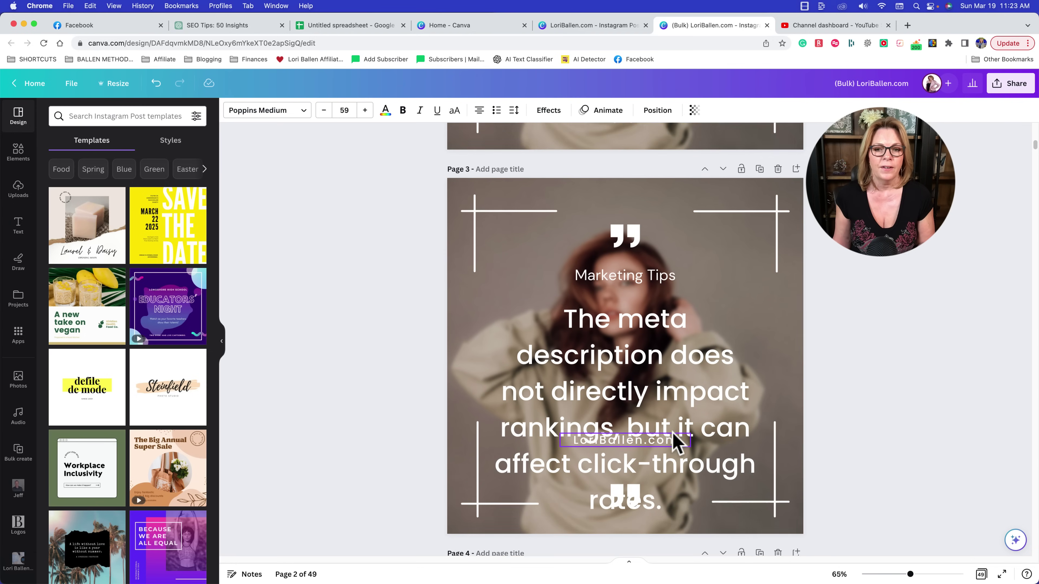
click(726, 436)
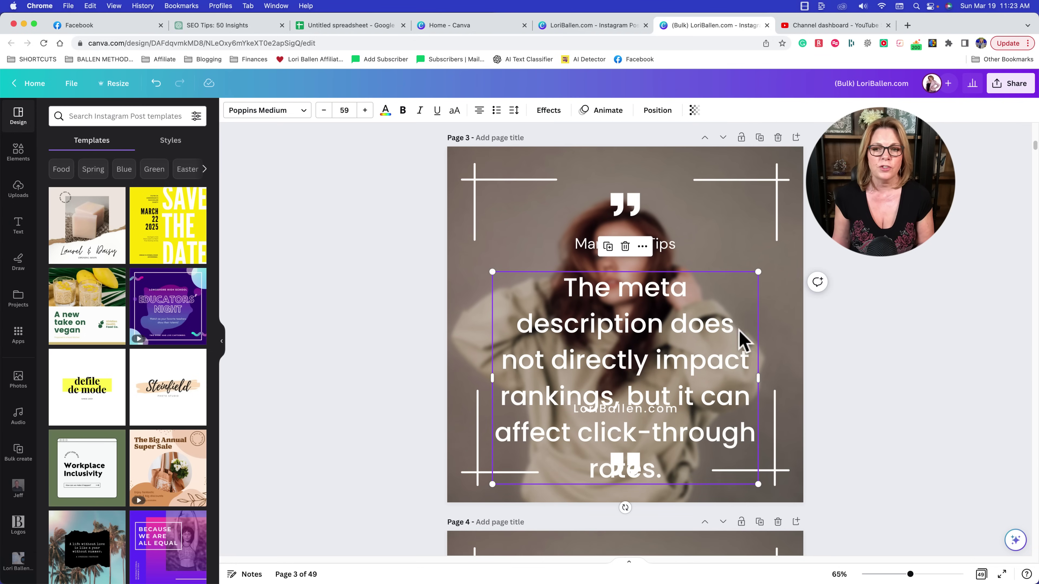
drag(760, 270, 694, 267)
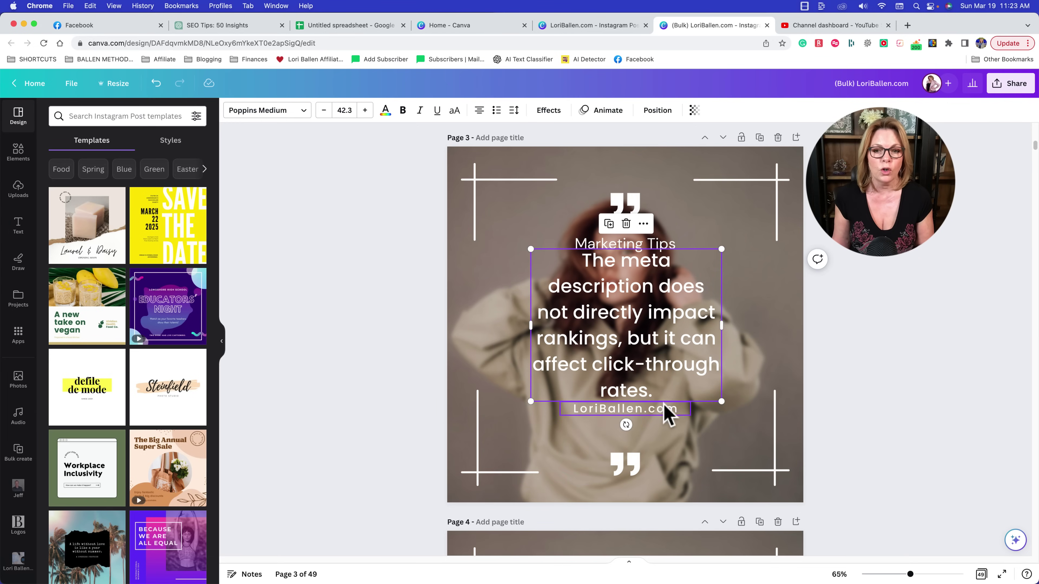
drag(665, 411, 665, 422)
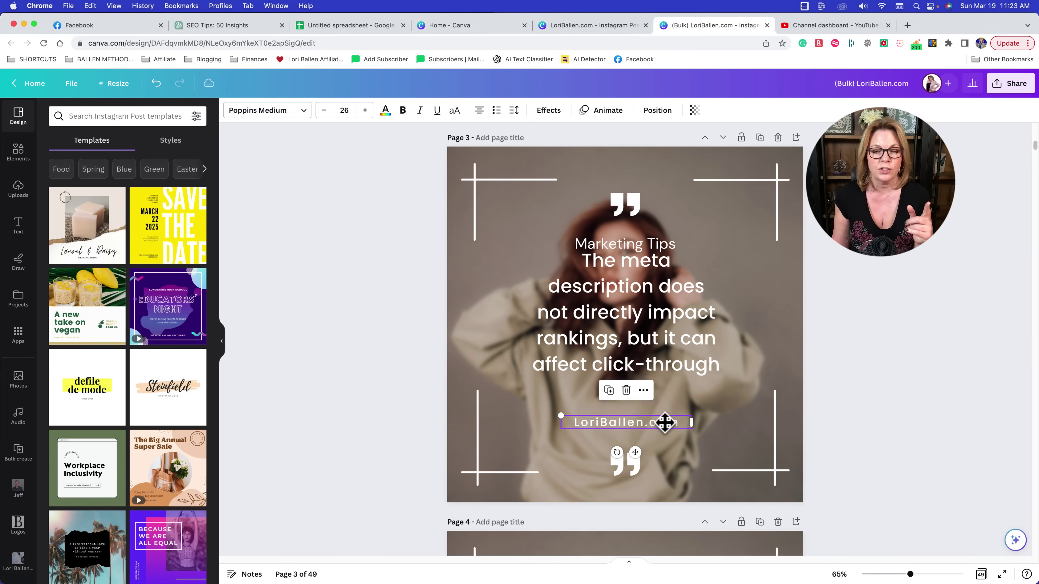
Step: Widen page 3's quote into four lines and lower it clear of the website line
click(659, 345)
drag(529, 326, 499, 334)
drag(722, 312, 715, 337)
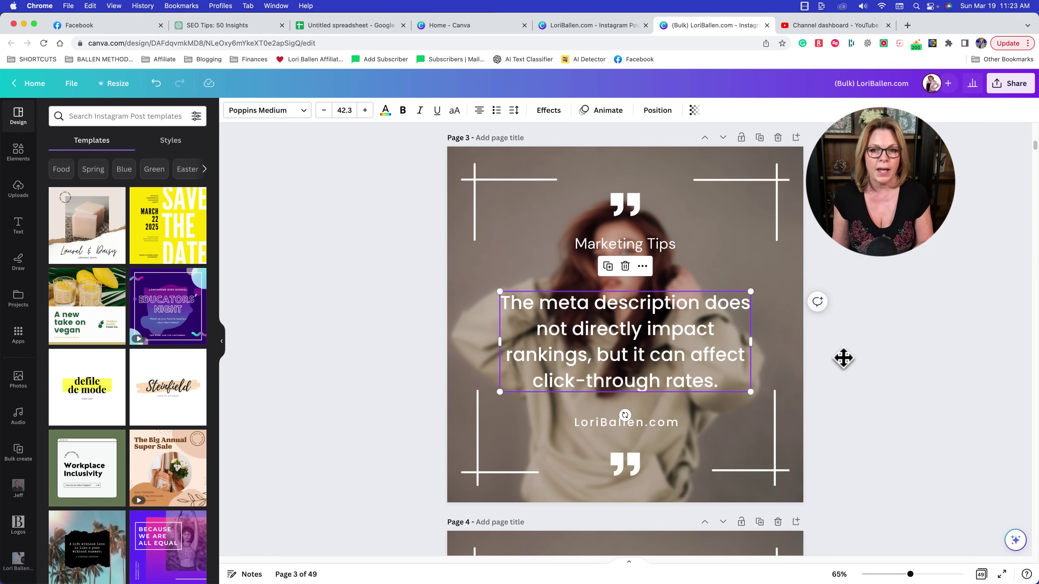
click(841, 358)
scroll(842, 350, up, 15)
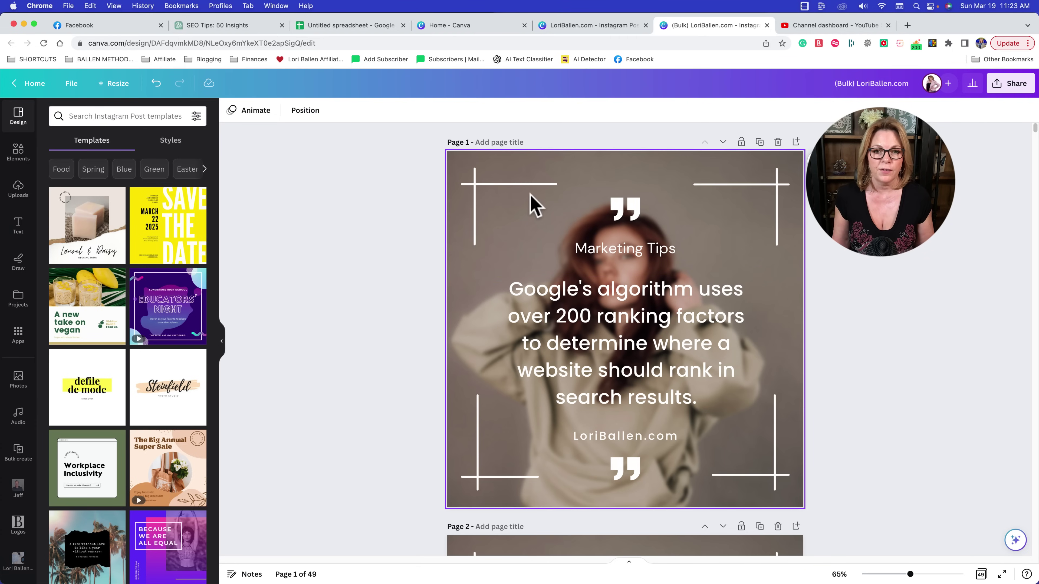
Step: Drag the uploaded teal-shirt photo onto page 1 as its new background
click(540, 180)
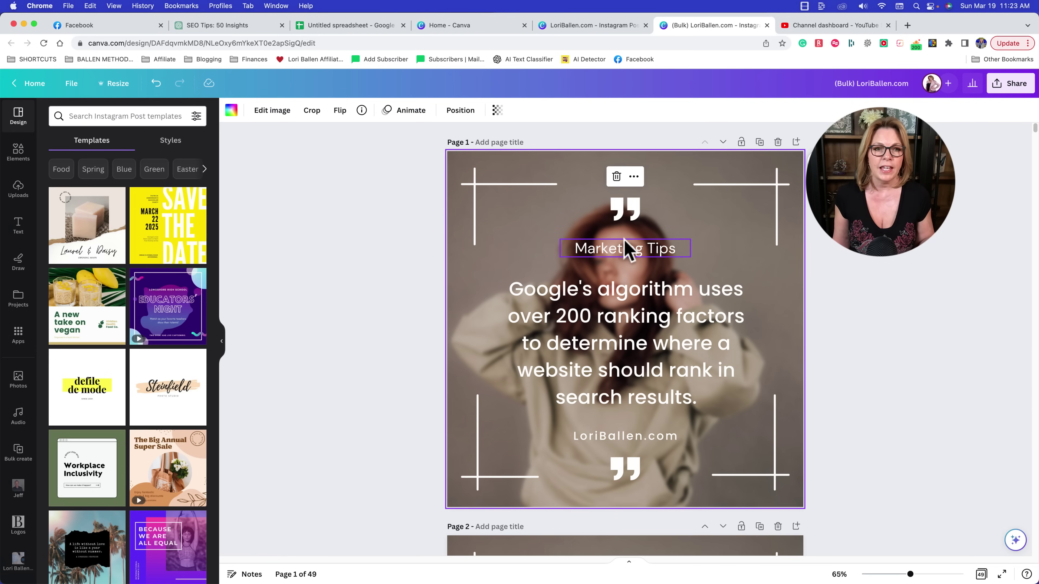
click(559, 168)
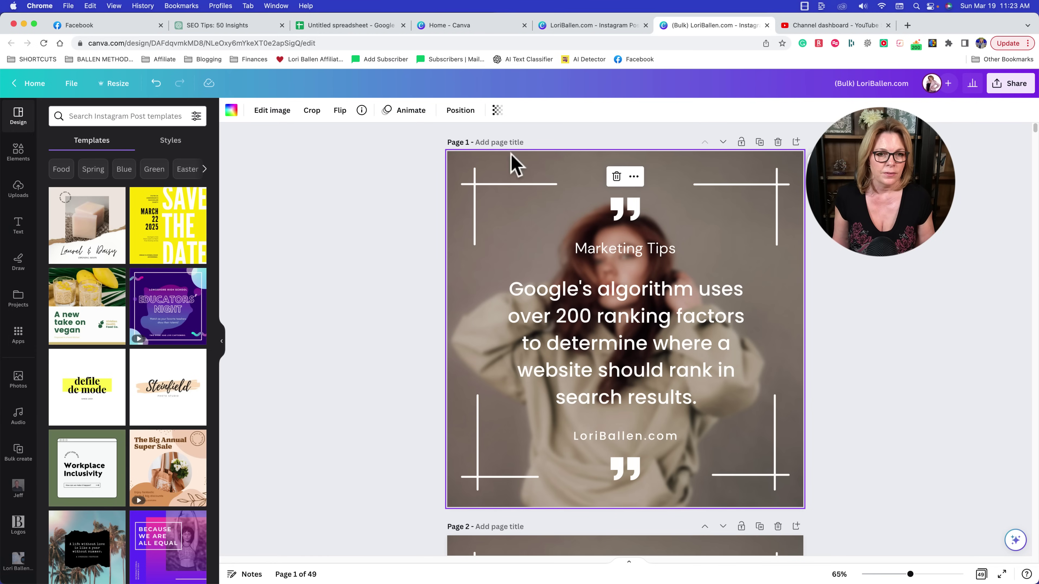
click(18, 160)
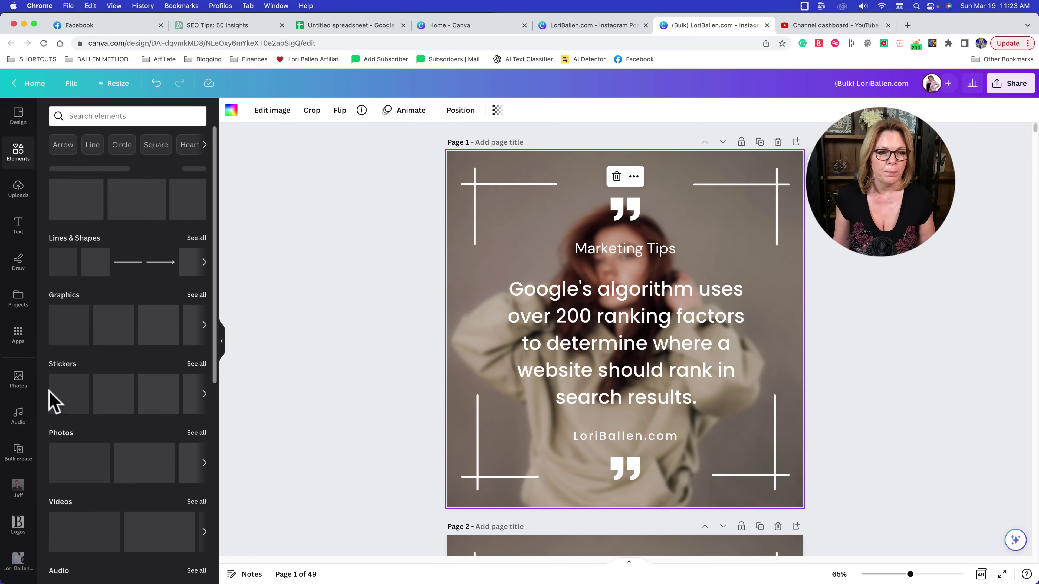
scroll(57, 421, down, 5)
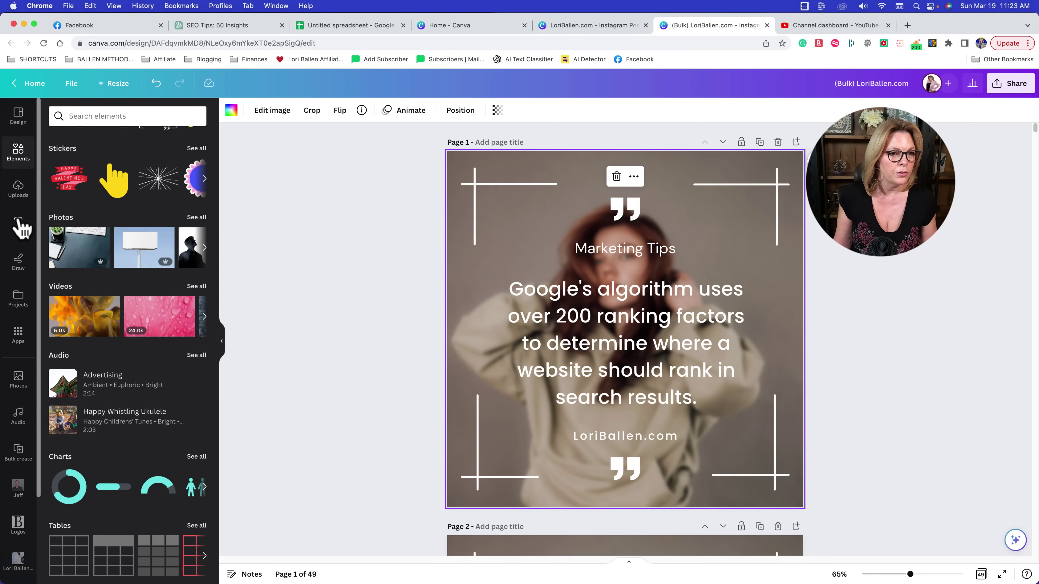
click(18, 188)
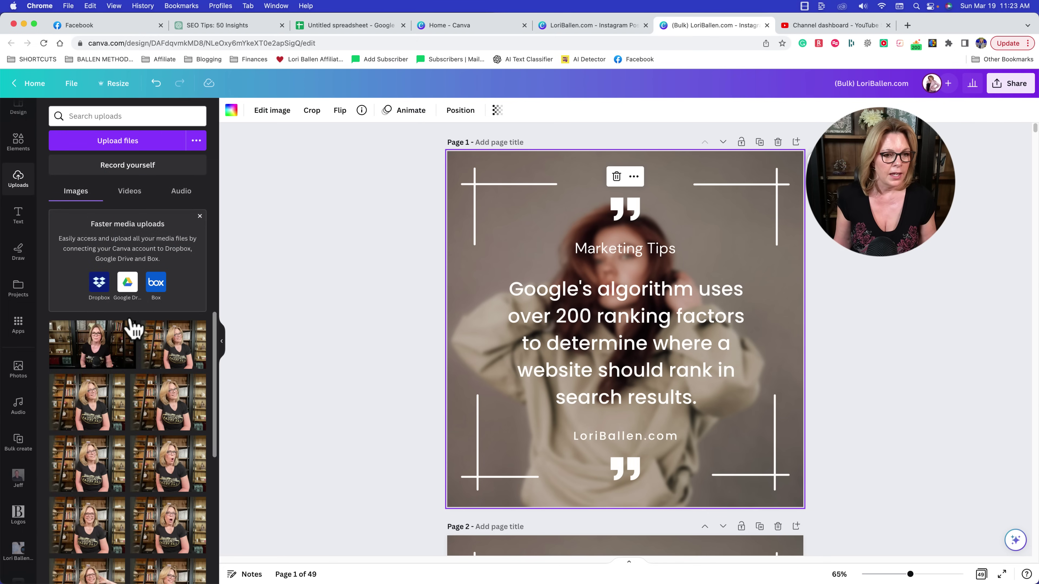
scroll(137, 393, down, 5)
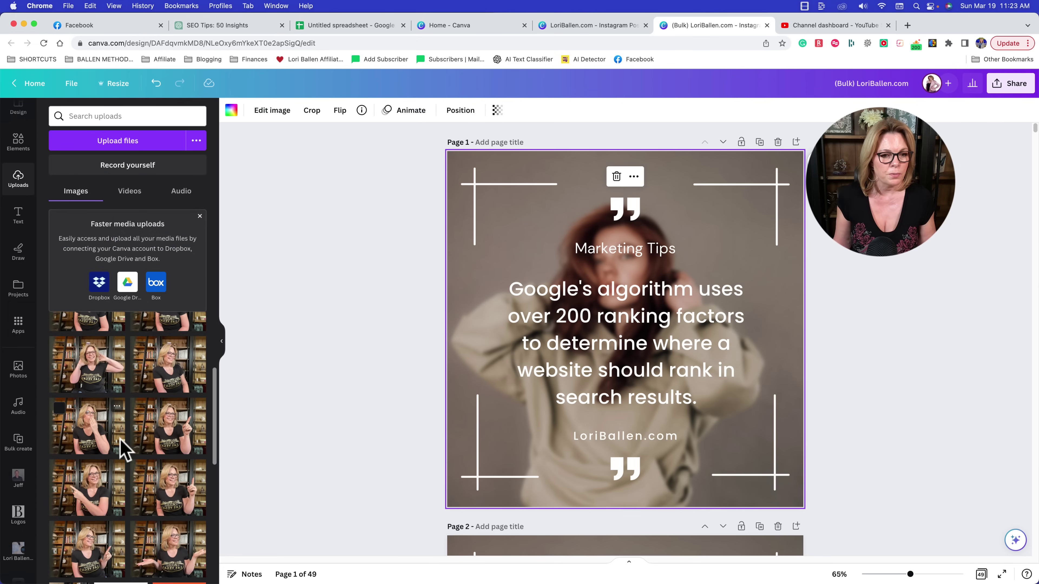
scroll(153, 475, down, 3)
drag(90, 361, 457, 245)
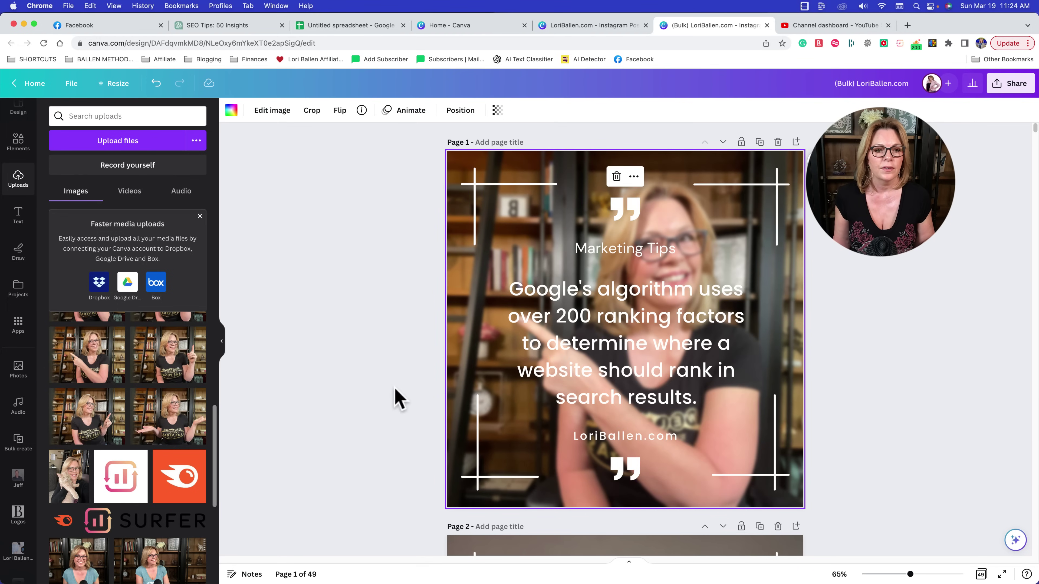
scroll(180, 415, down, 3)
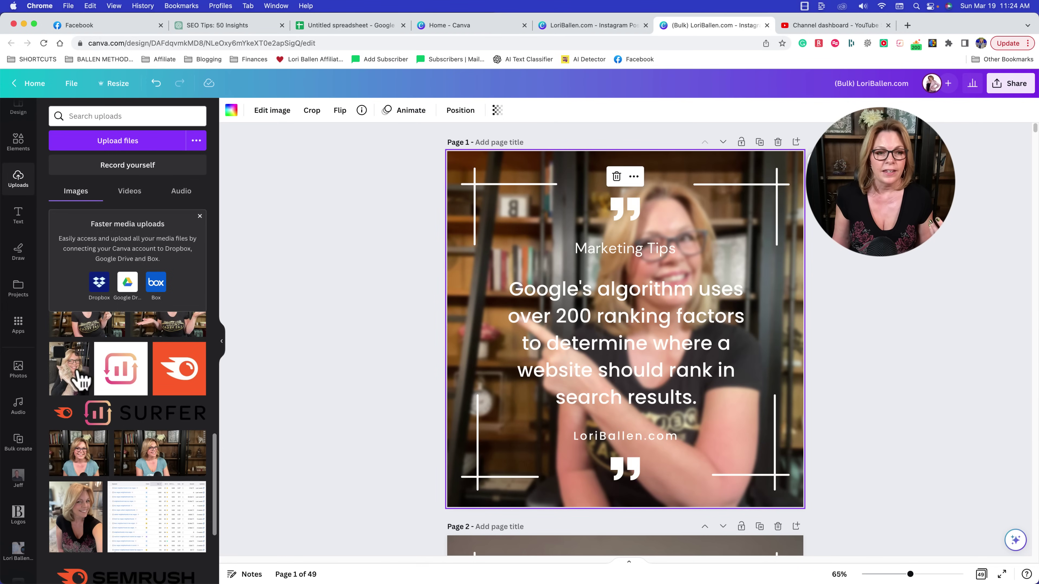
drag(77, 376, 457, 174)
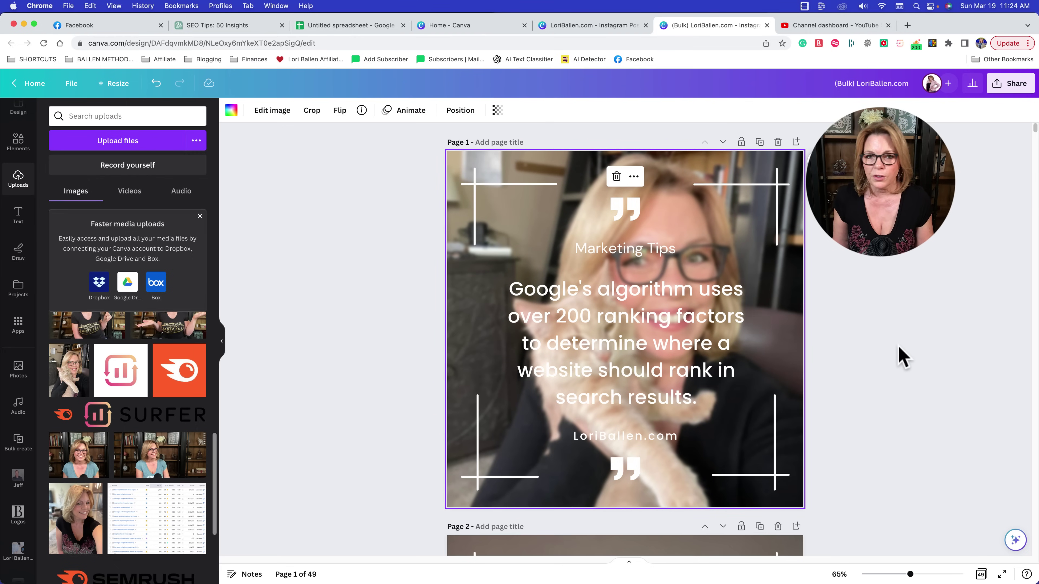
scroll(891, 359, down, 2)
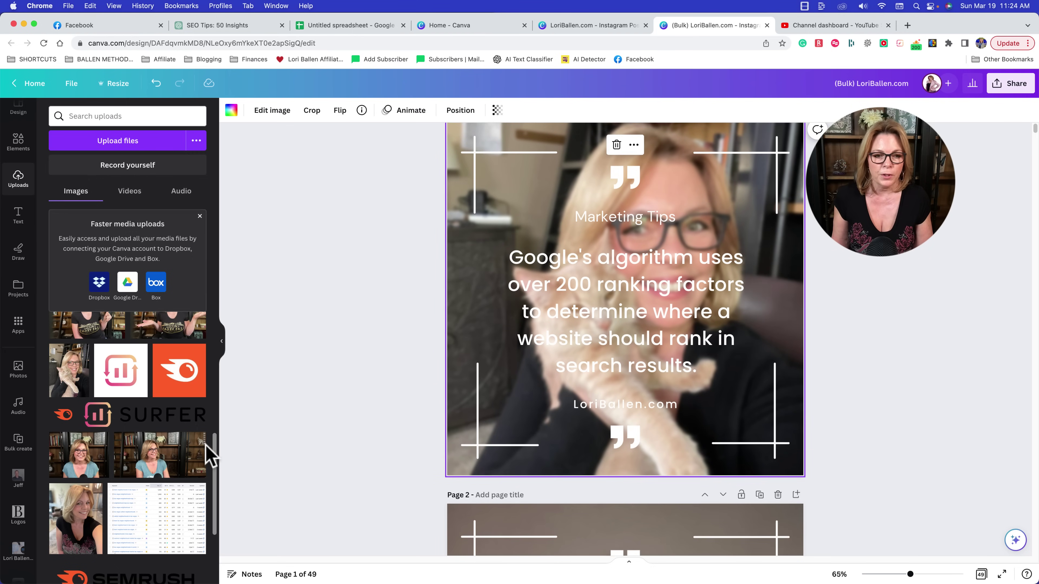
drag(206, 446, 451, 388)
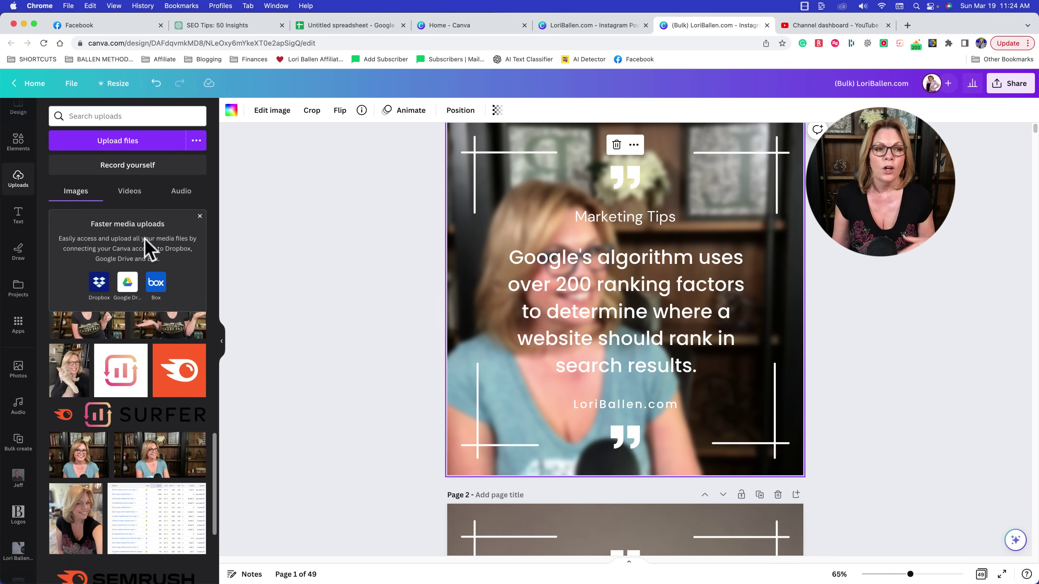
Step: Search Elements for 'computers' and set a laptop photo as page 1's background
click(18, 141)
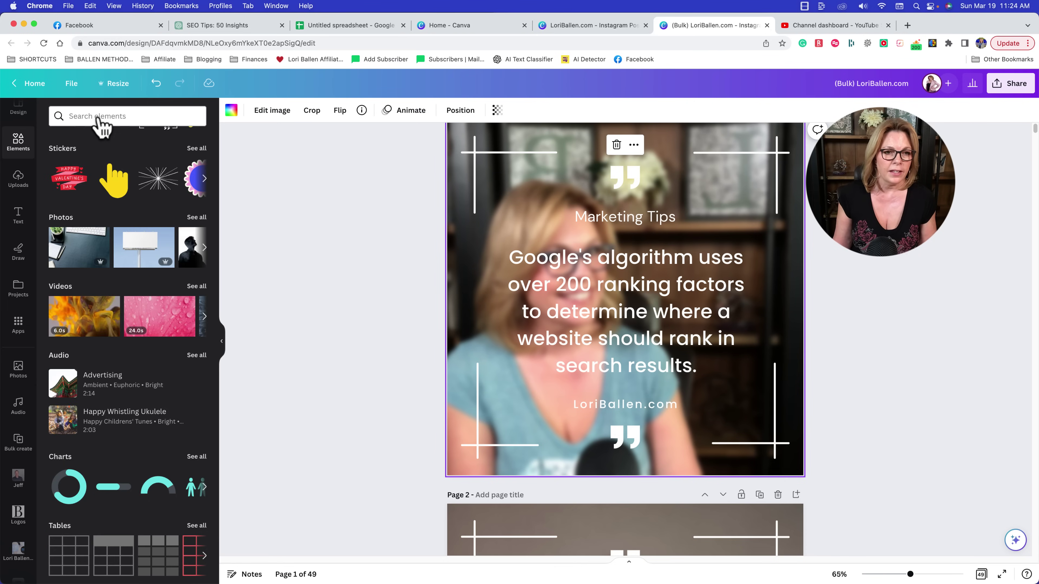
click(98, 118)
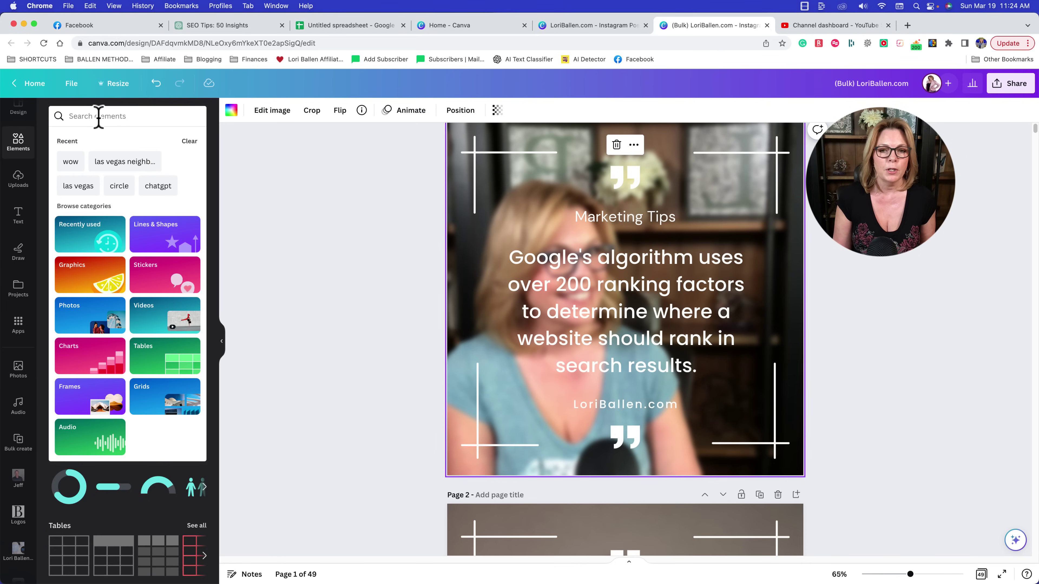
text(computers)
key(Return)
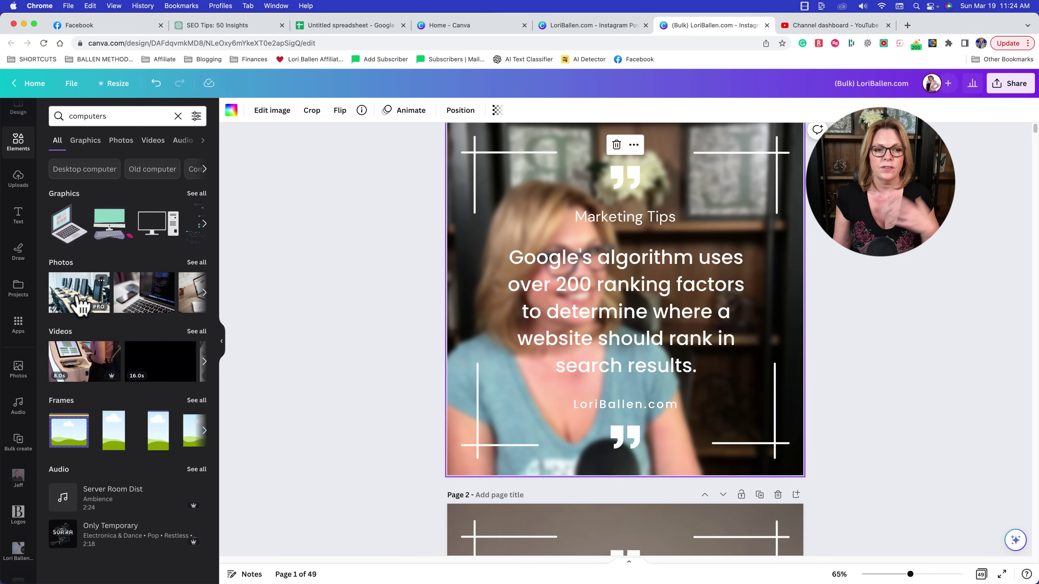
drag(186, 304, 453, 156)
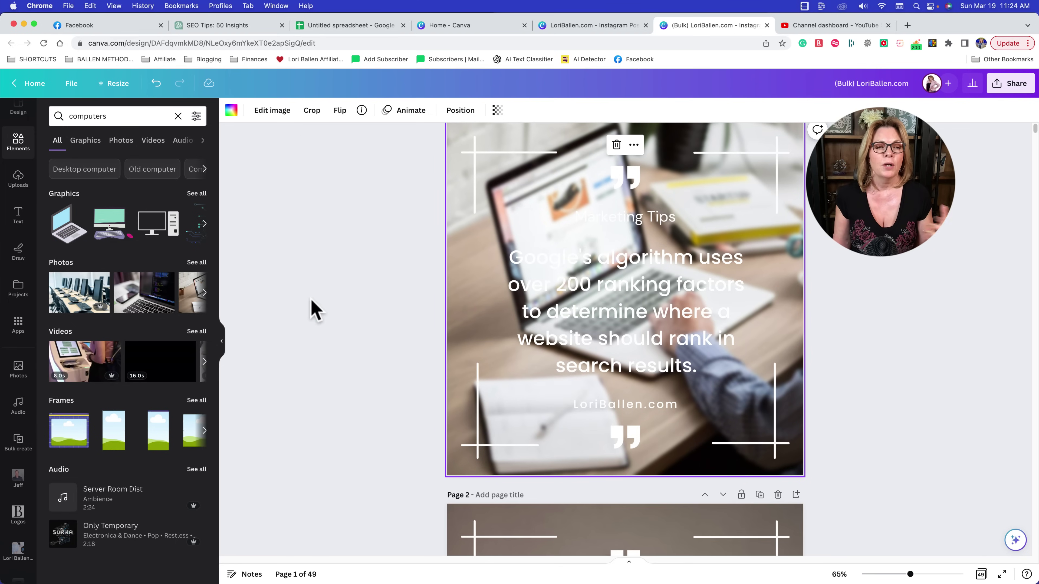
Step: Search 'backgrounds' and make the pink-orange bokeh video page 1's background, nudging the quote up-right
scroll(511, 336, up, 1)
scroll(512, 327, down, 5)
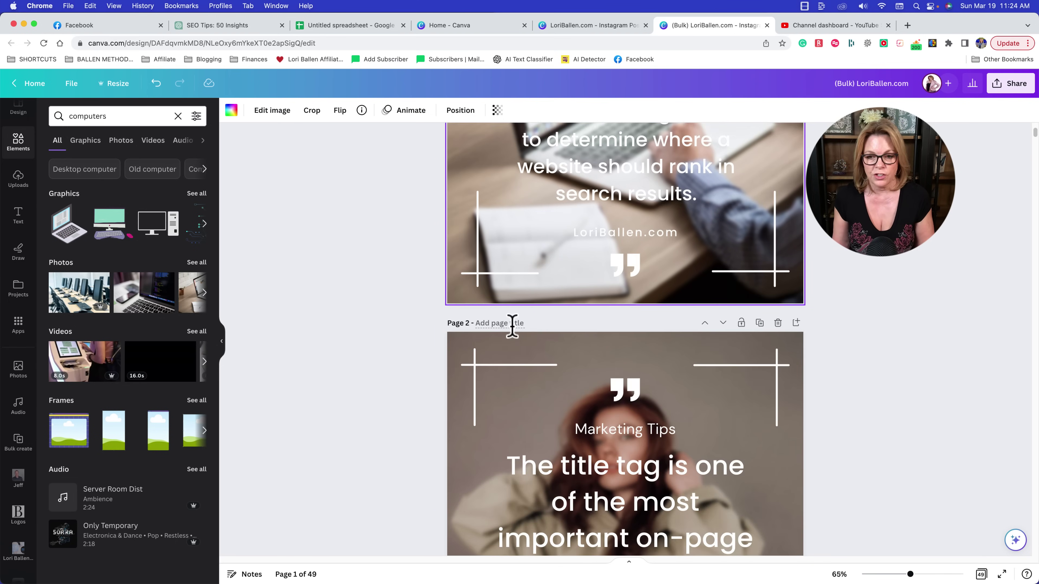
scroll(512, 325, up, 5)
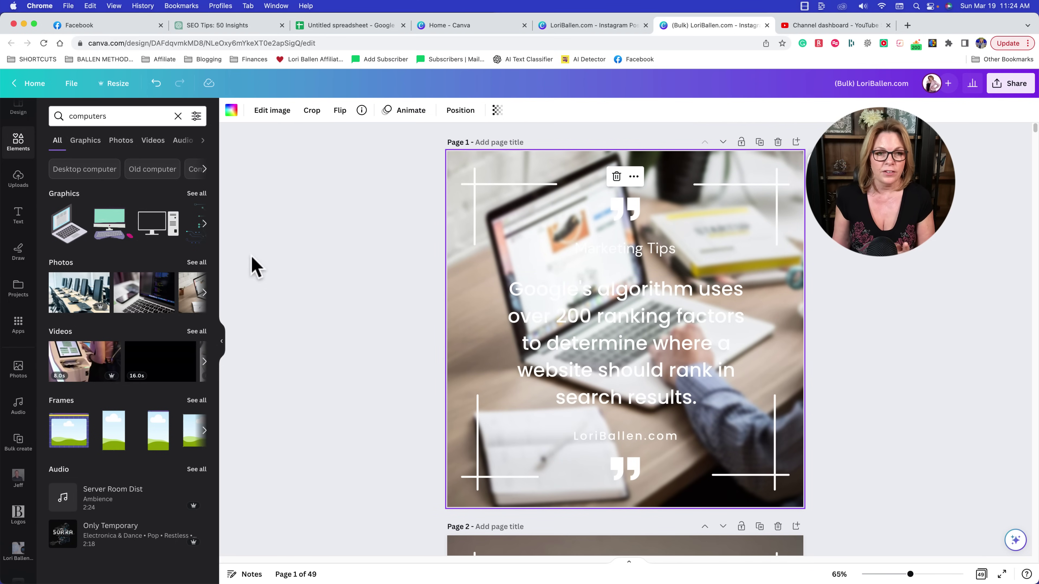
click(56, 115)
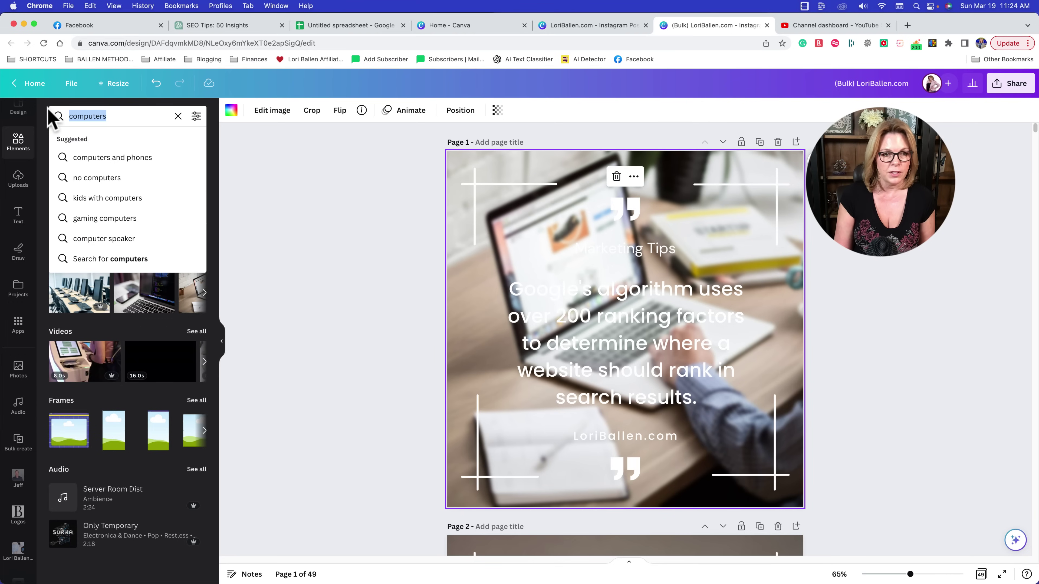
text(background)
text(s)
key(Return)
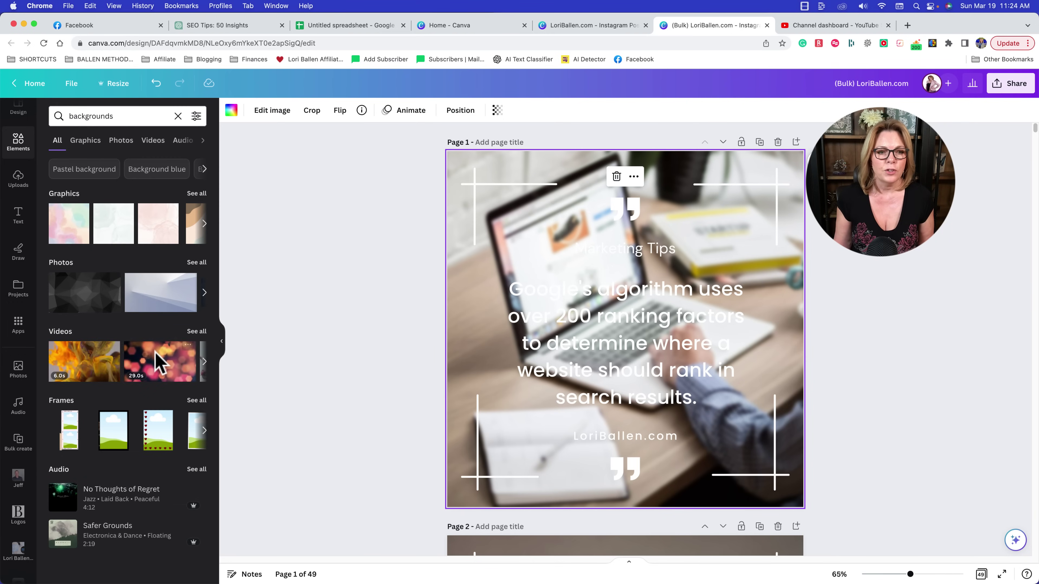
drag(160, 362, 458, 236)
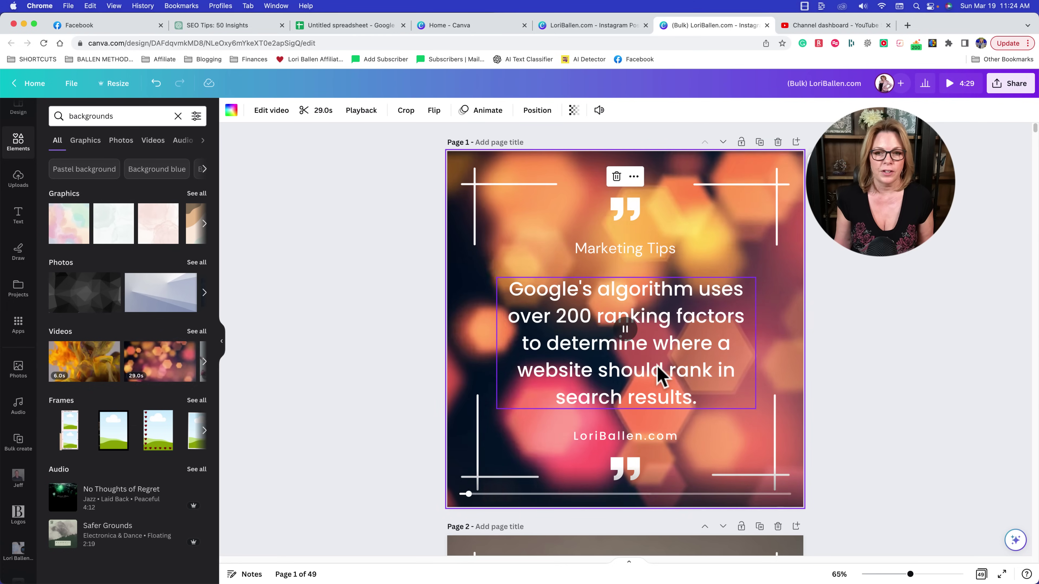
drag(660, 370, 667, 360)
click(926, 344)
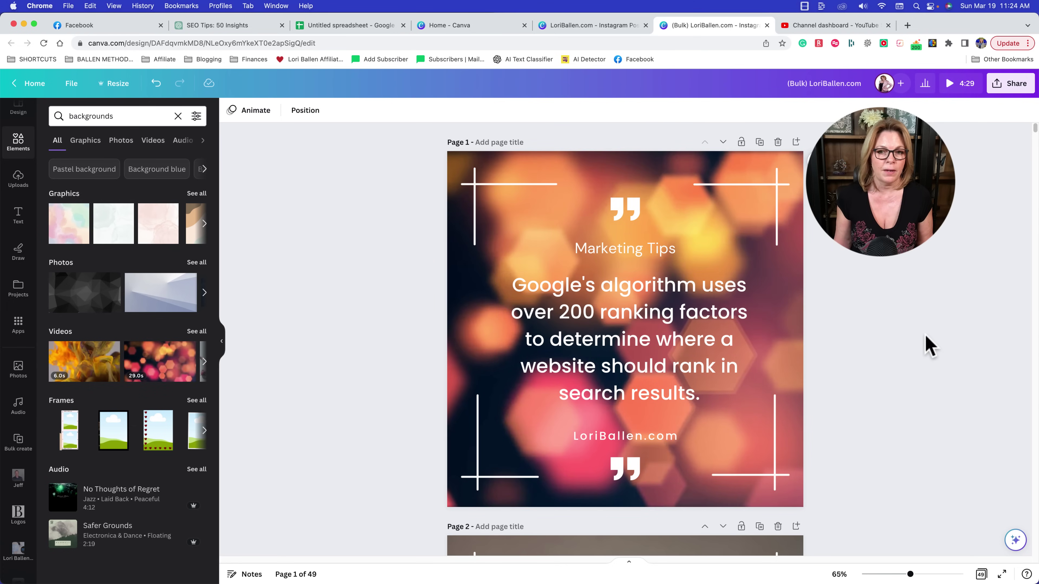
Step: Using 'Background blue' results, give page 1 a blue background and page 2 a blue wave graphic
click(166, 171)
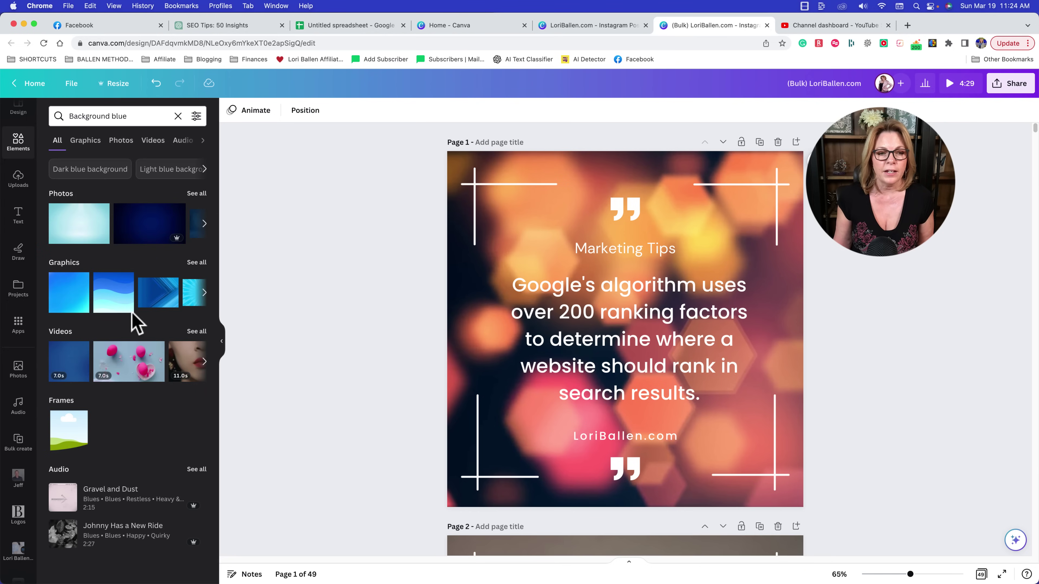
drag(70, 304, 436, 232)
scroll(403, 311, down, 5)
scroll(403, 311, down, 3)
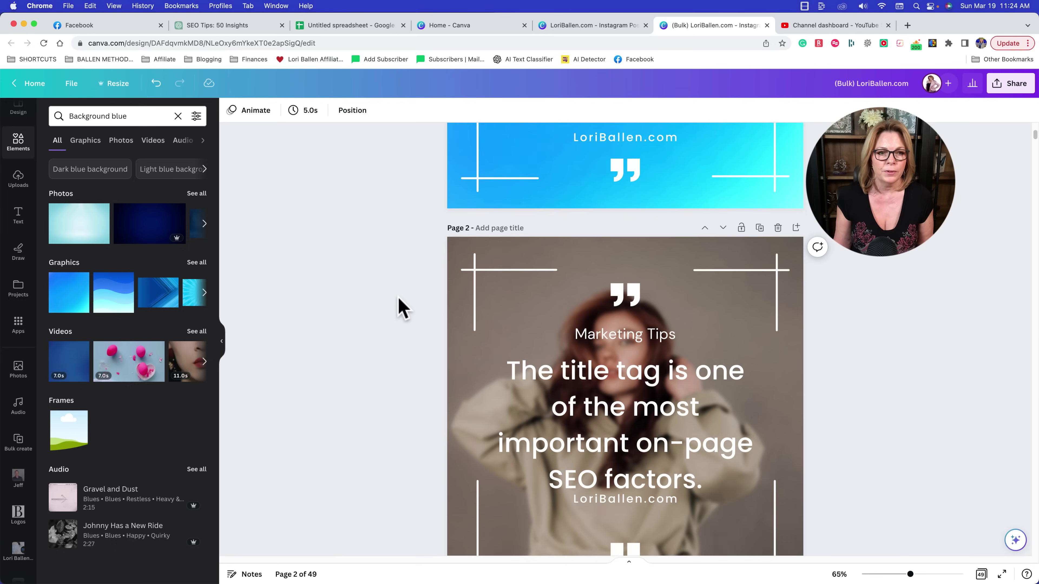
drag(123, 299, 449, 240)
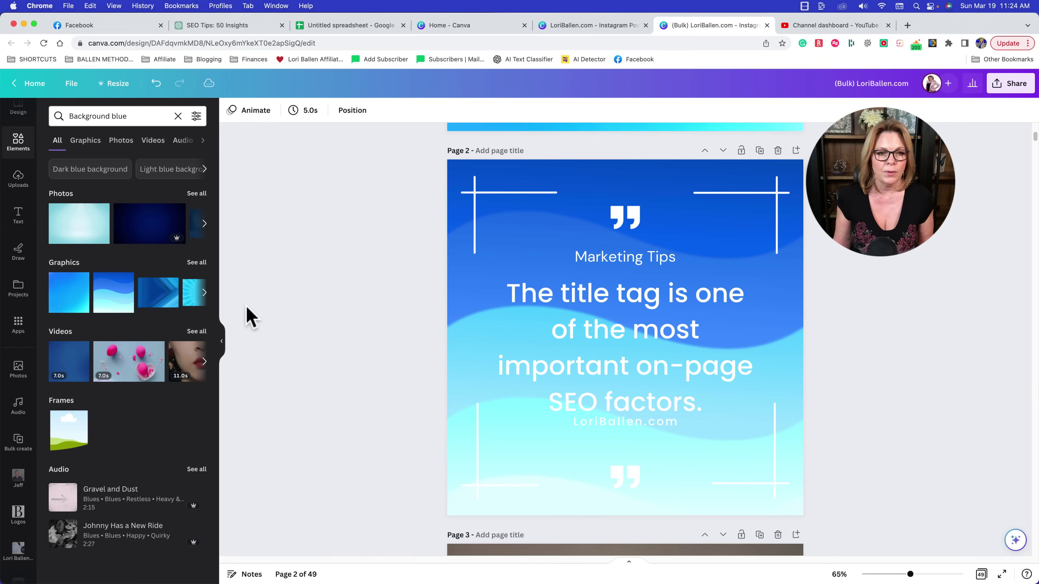
Step: Place different blue graphics as the backgrounds of pages 3, 4 and 5
scroll(286, 323, down, 5)
drag(158, 303, 450, 286)
scroll(443, 328, down, 5)
scroll(514, 338, down, 2)
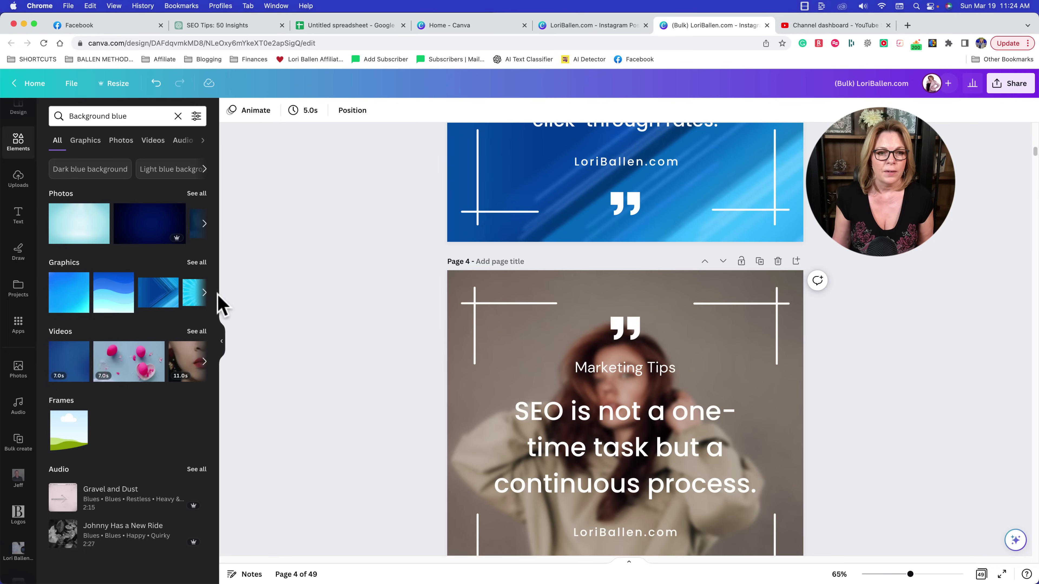
click(204, 292)
drag(68, 293, 447, 287)
scroll(539, 347, down, 5)
scroll(539, 347, down, 4)
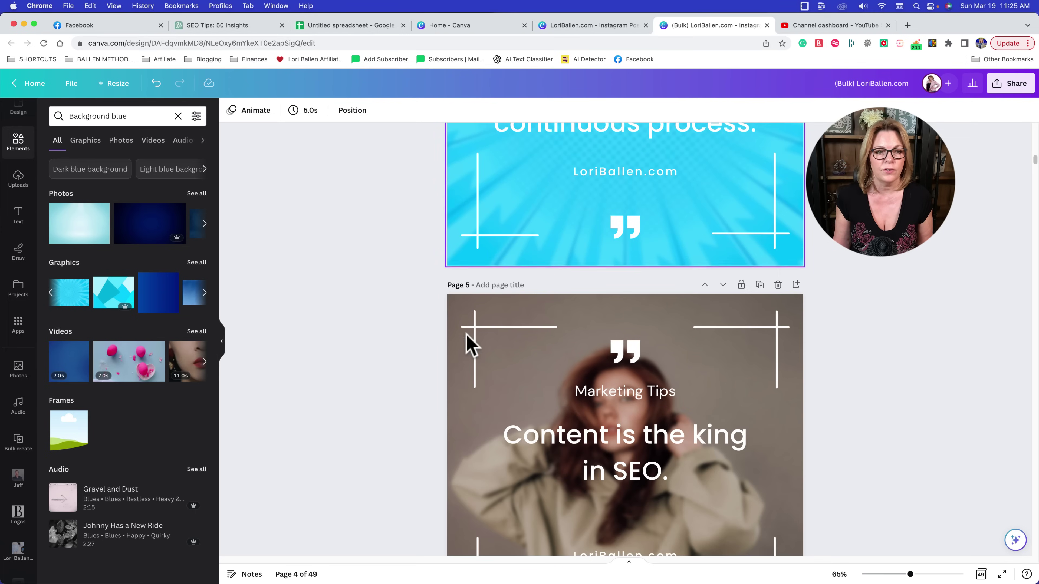
drag(132, 304, 455, 308)
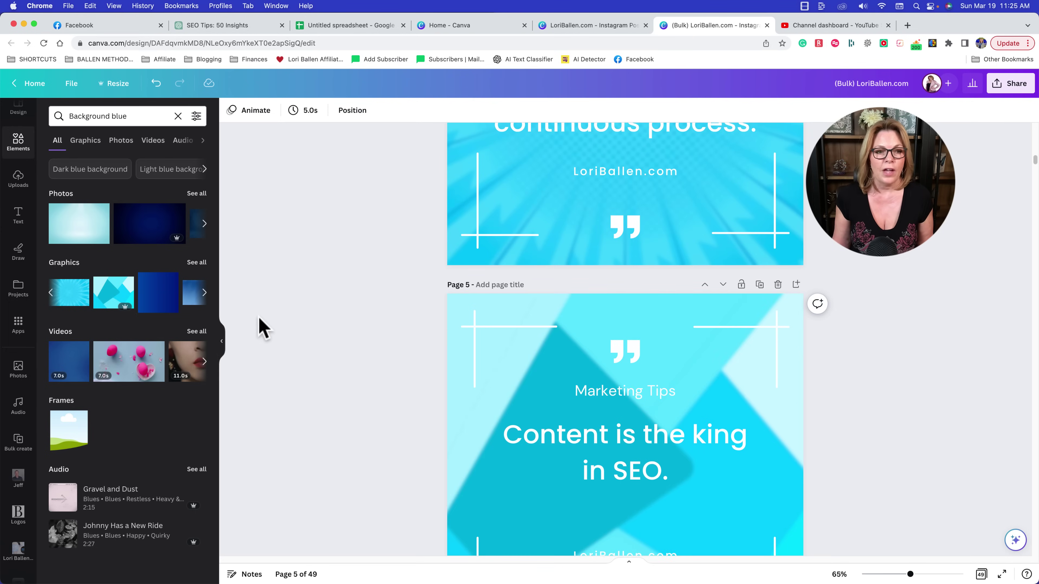
scroll(549, 348, down, 5)
Step: Undo a misplaced dark blue square and set a dark navy photo as page 6's background
drag(154, 305, 450, 268)
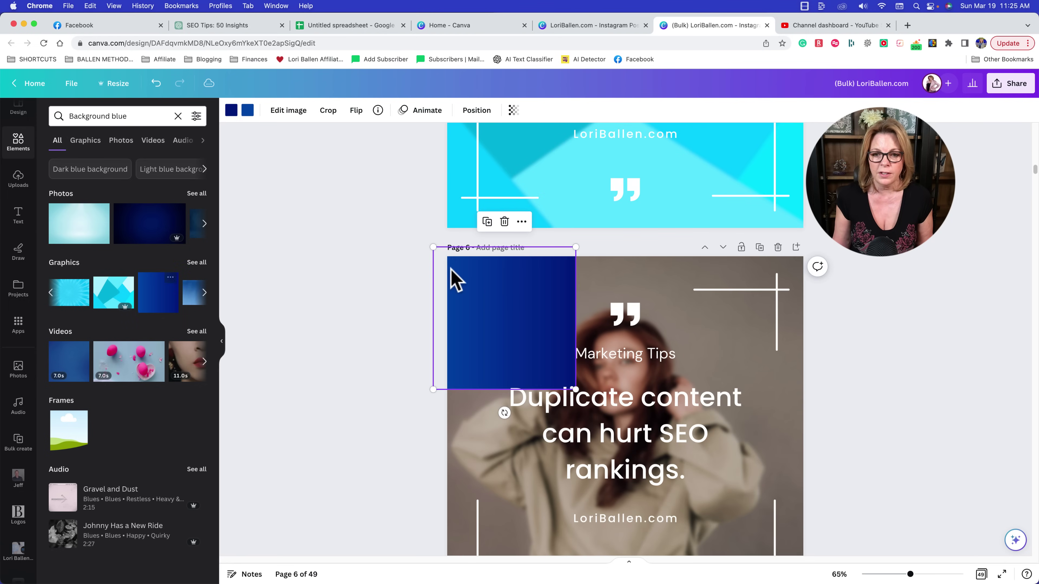
key(super+z)
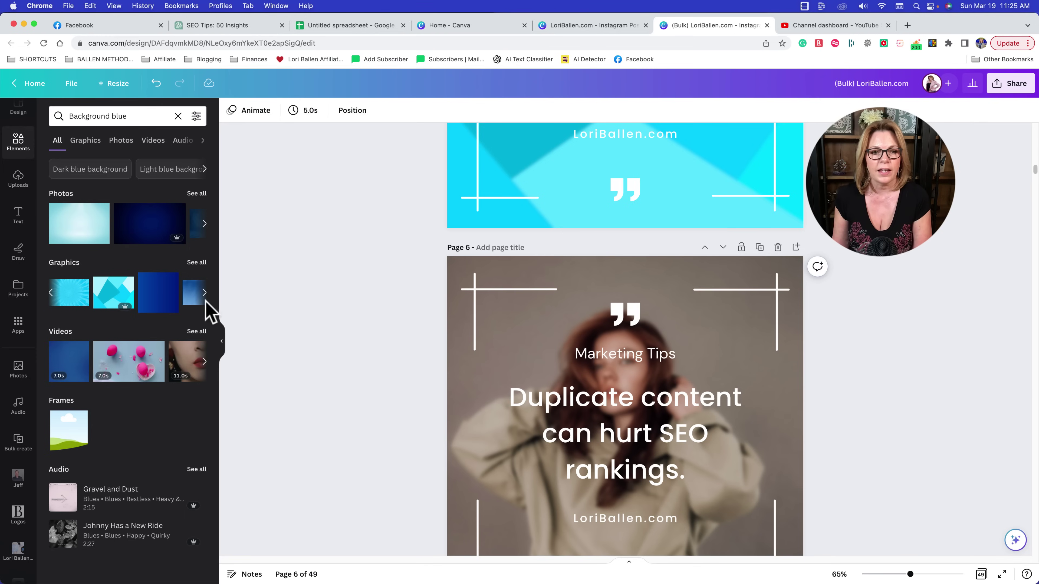
click(203, 292)
drag(105, 292, 460, 278)
scroll(429, 323, down, 5)
scroll(558, 248, up, 2)
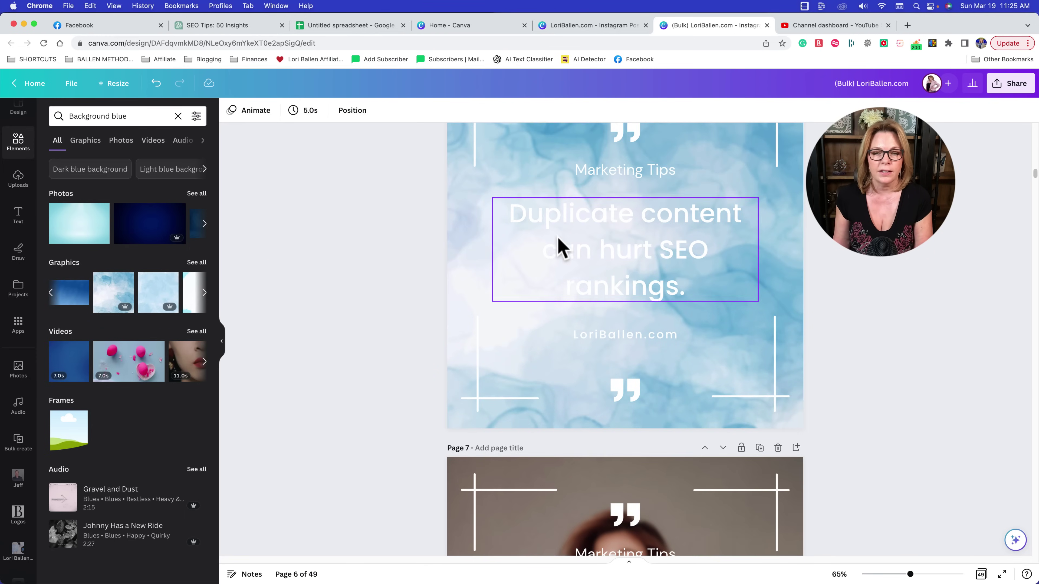
scroll(294, 232, up, 2)
drag(167, 223, 448, 167)
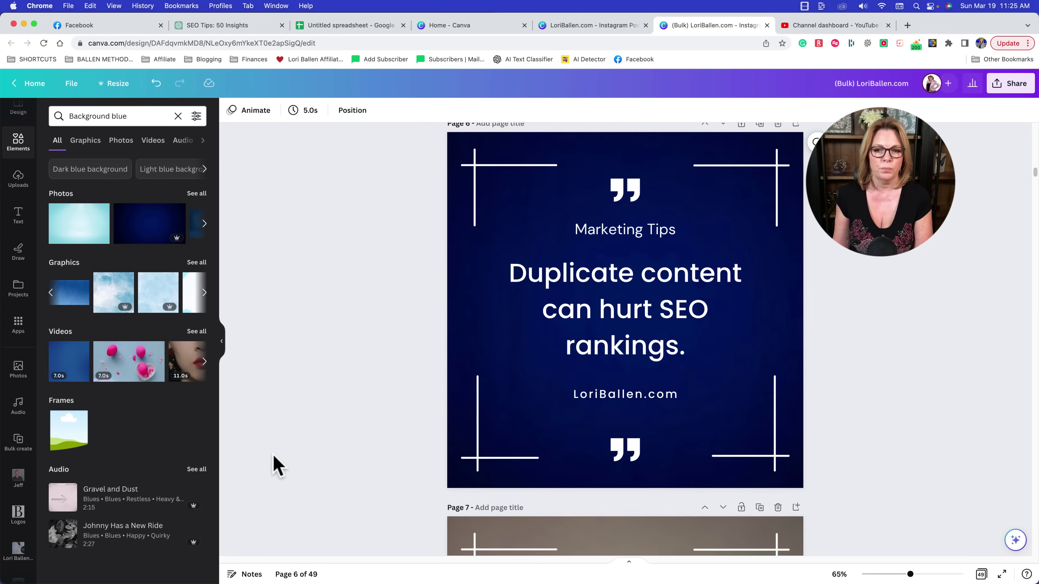
scroll(274, 464, down, 4)
scroll(419, 410, down, 10)
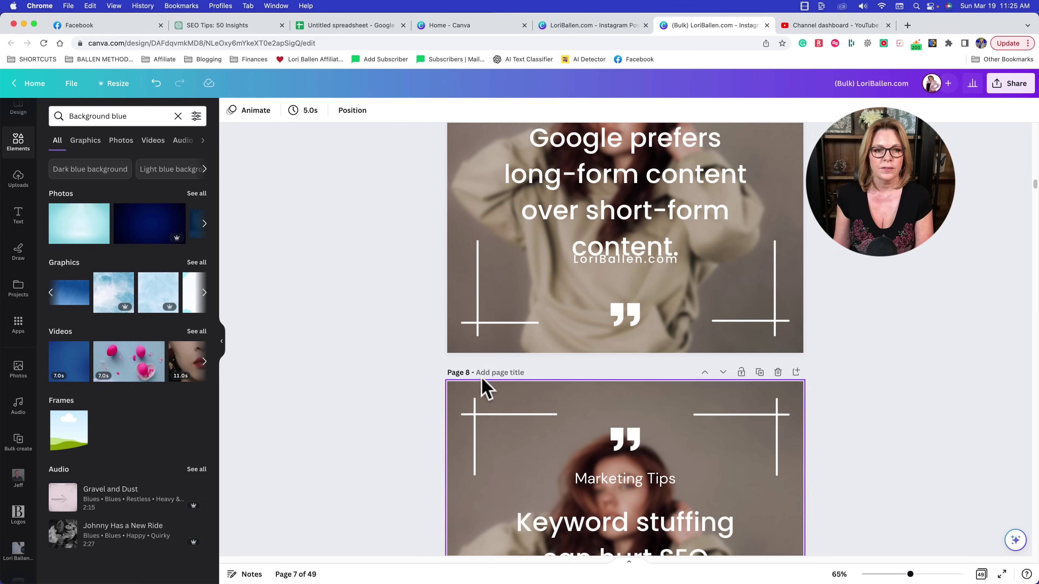
scroll(399, 379, down, 3)
scroll(422, 367, up, 20)
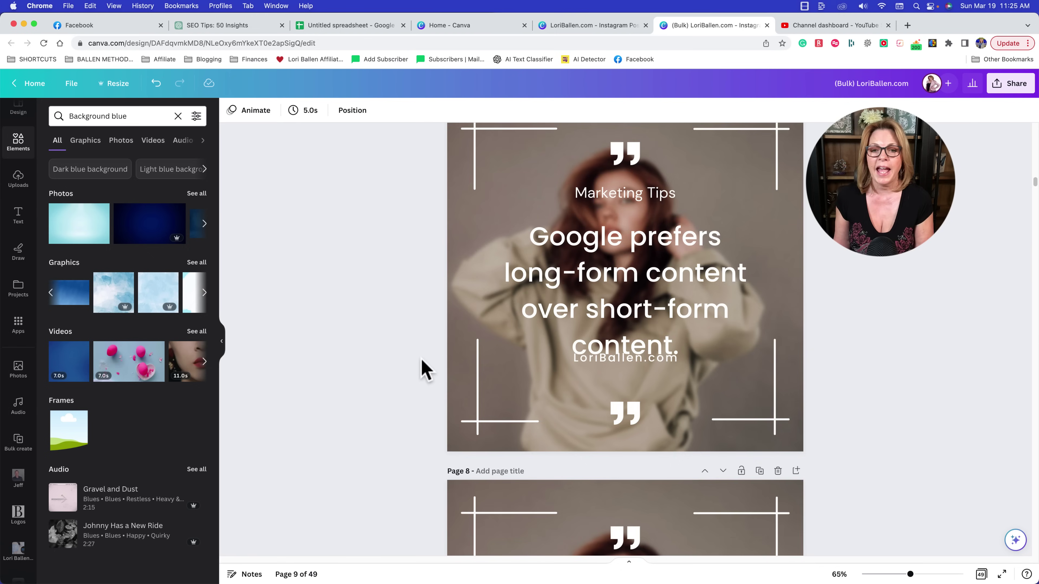
scroll(427, 358, up, 20)
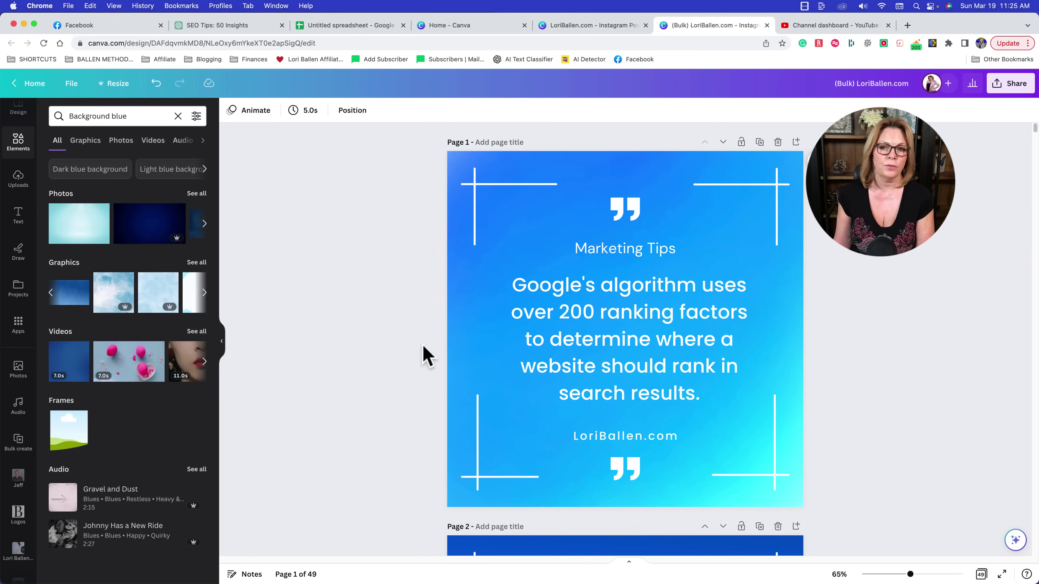
scroll(573, 325, down, 20)
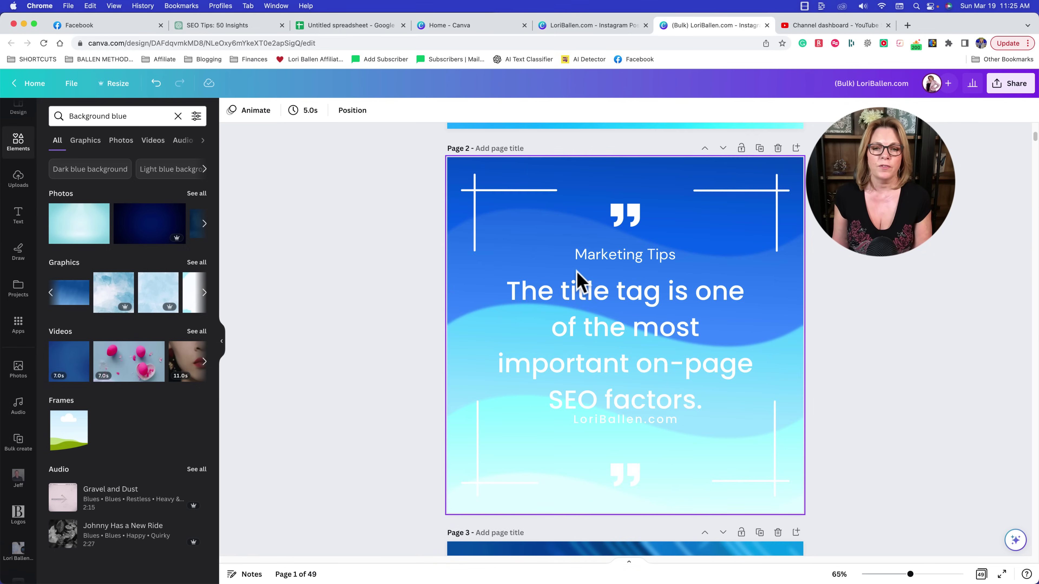
scroll(507, 303, down, 15)
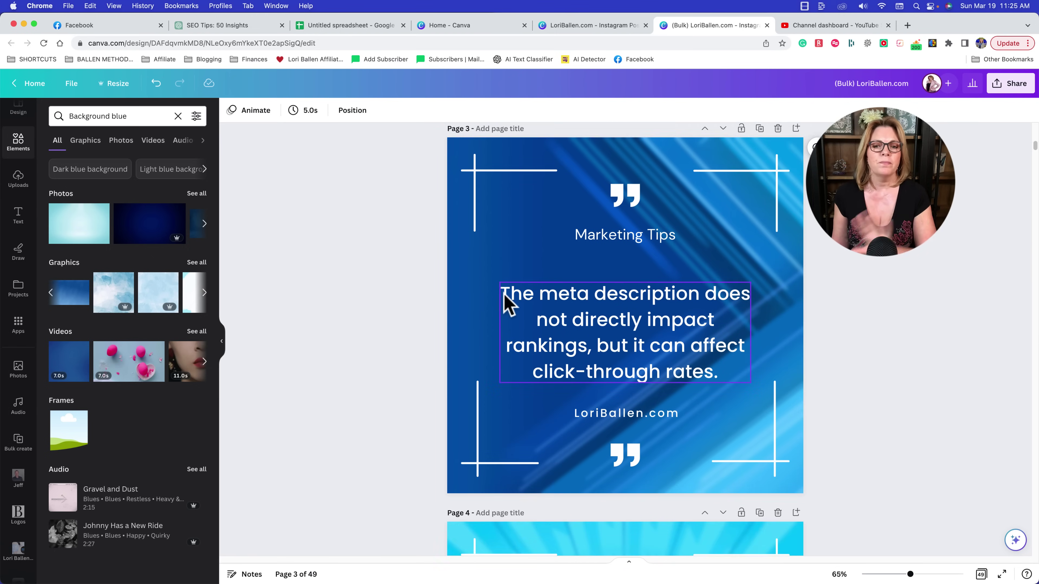
scroll(510, 301, down, 20)
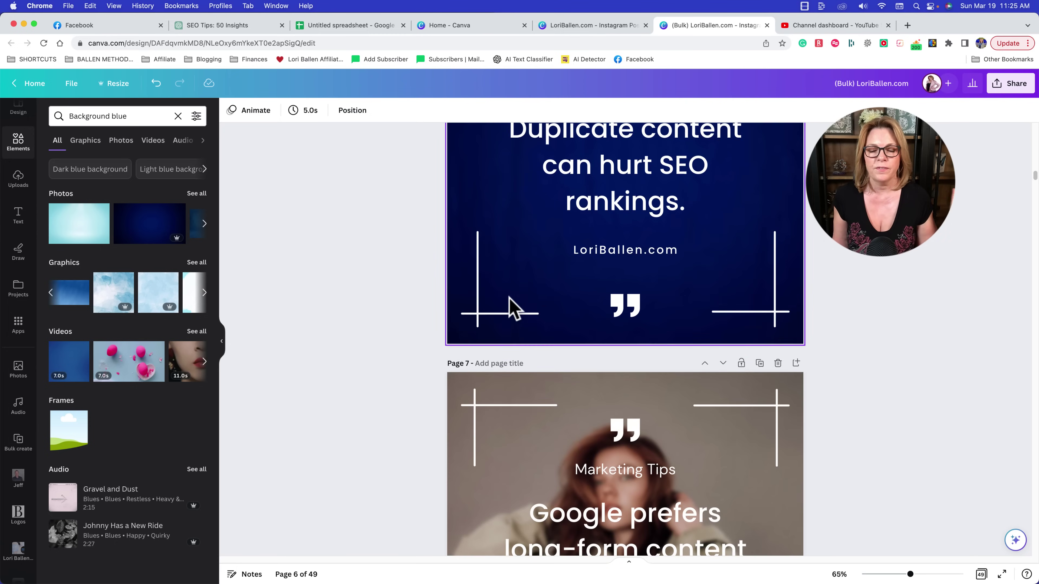
scroll(510, 309, down, 20)
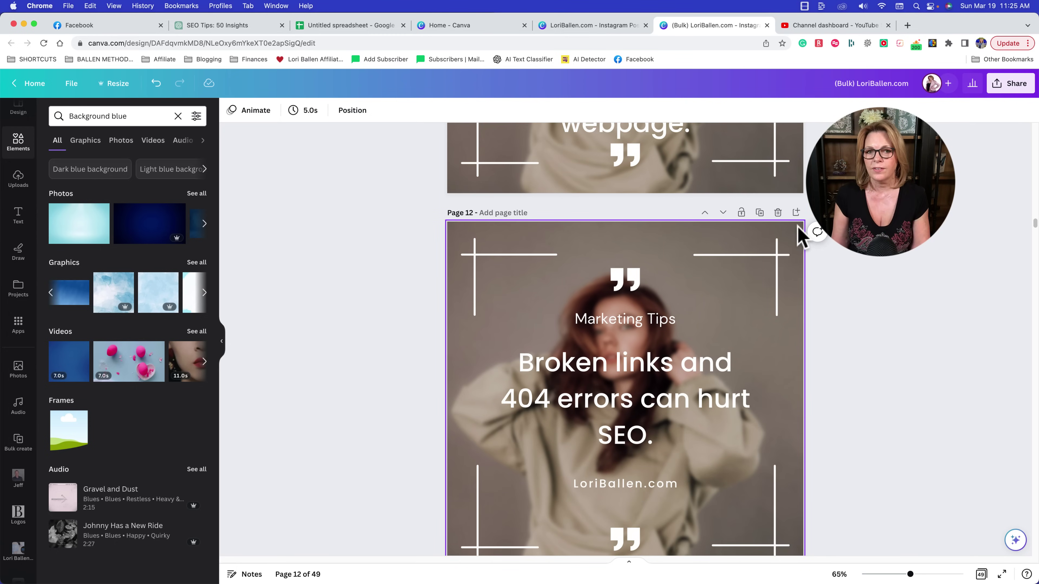
scroll(744, 265, down, 4)
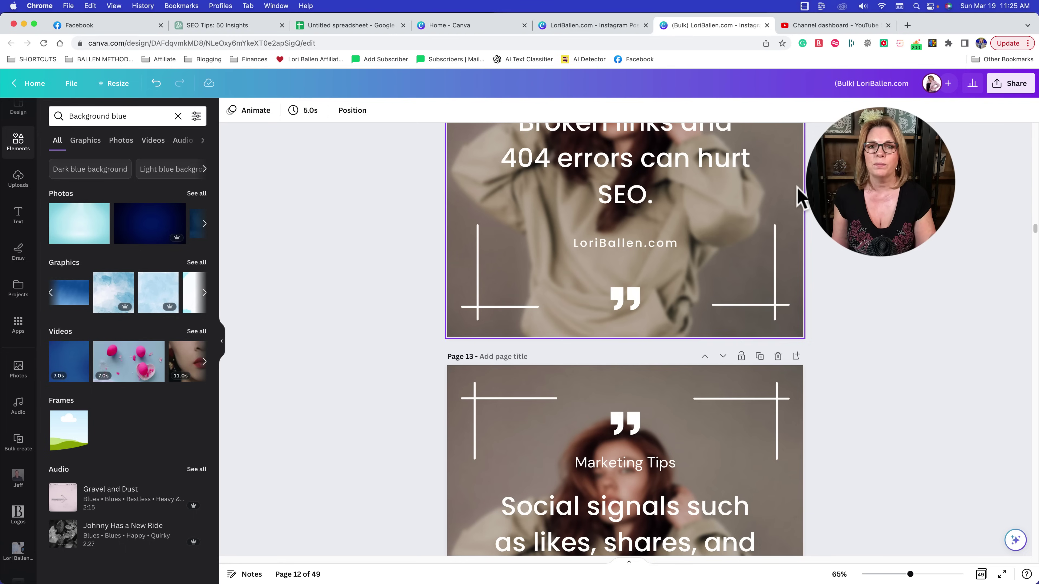